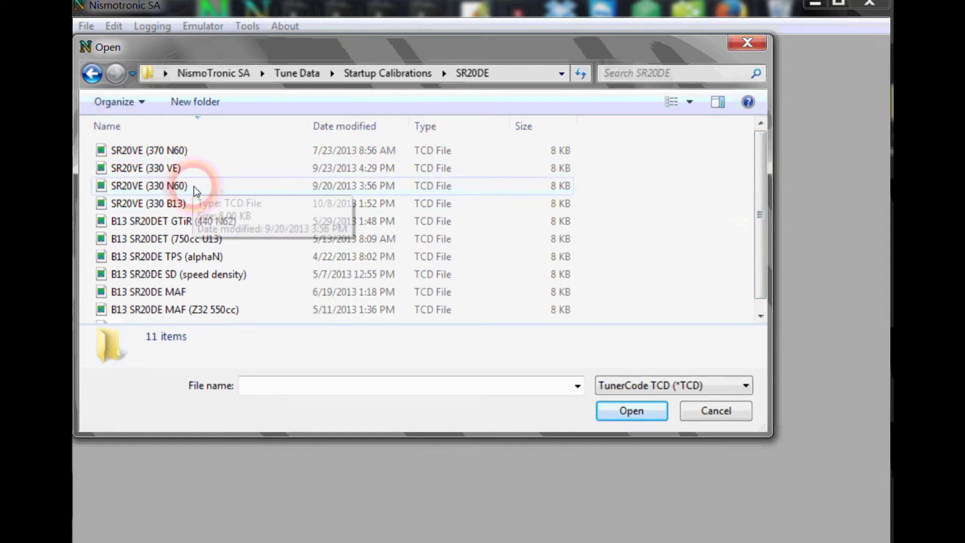
Open the SR20VE (330 B13) startup calibration and upload the TCD to the Nemu emulator.
key(space)
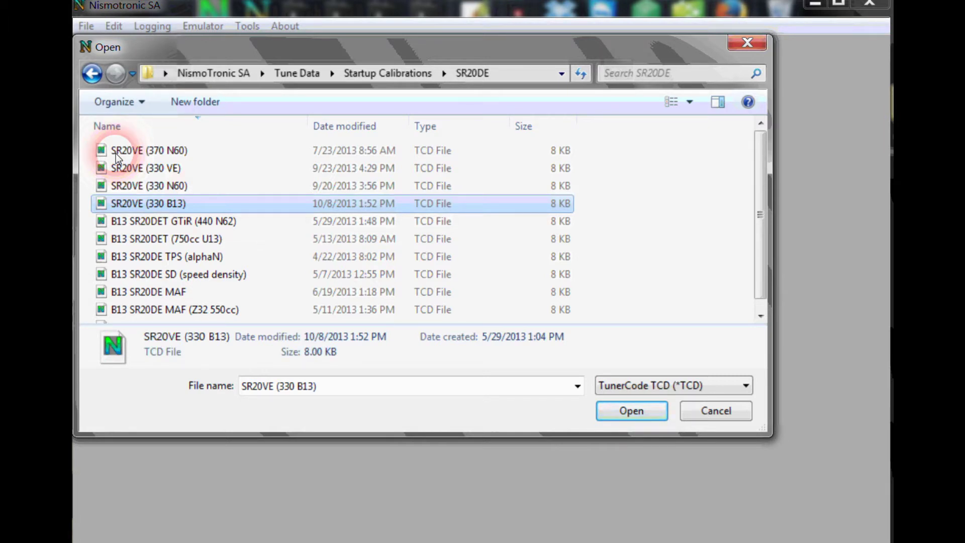
double_click(116, 152)
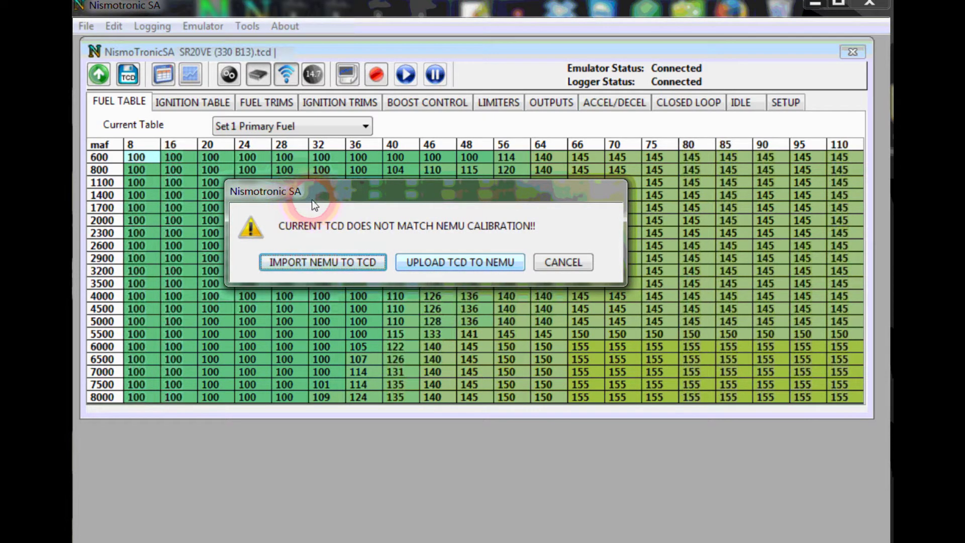
click(456, 264)
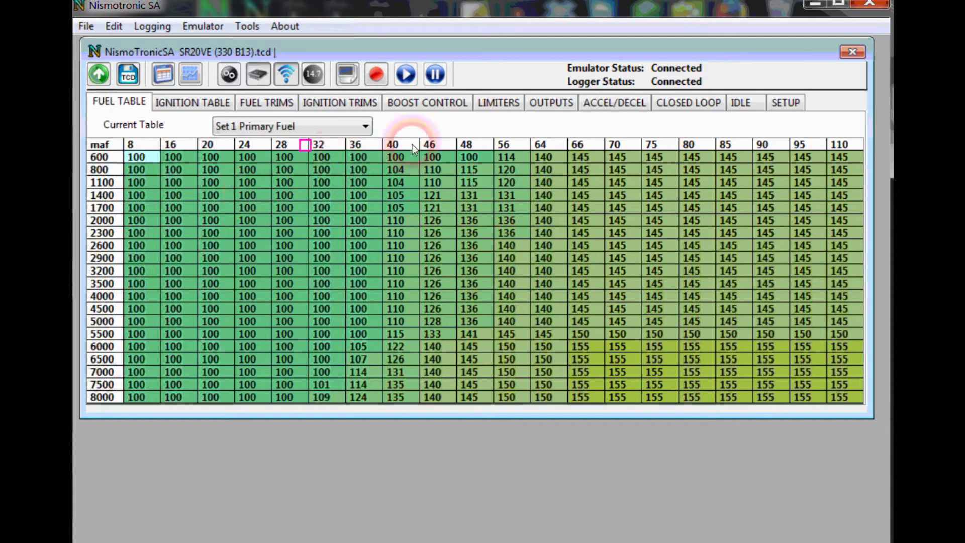
In the MAF load VQ table setup, select the VG30DET_N62 sensor and rescale the load factor for old 250 and new 500 max HP.
key(ctrl+shift+Tab)
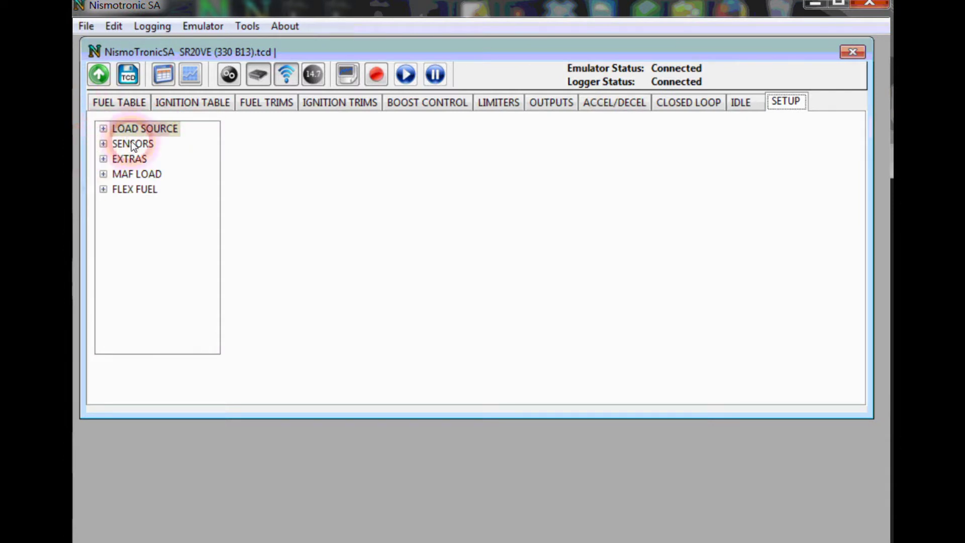
click(103, 174)
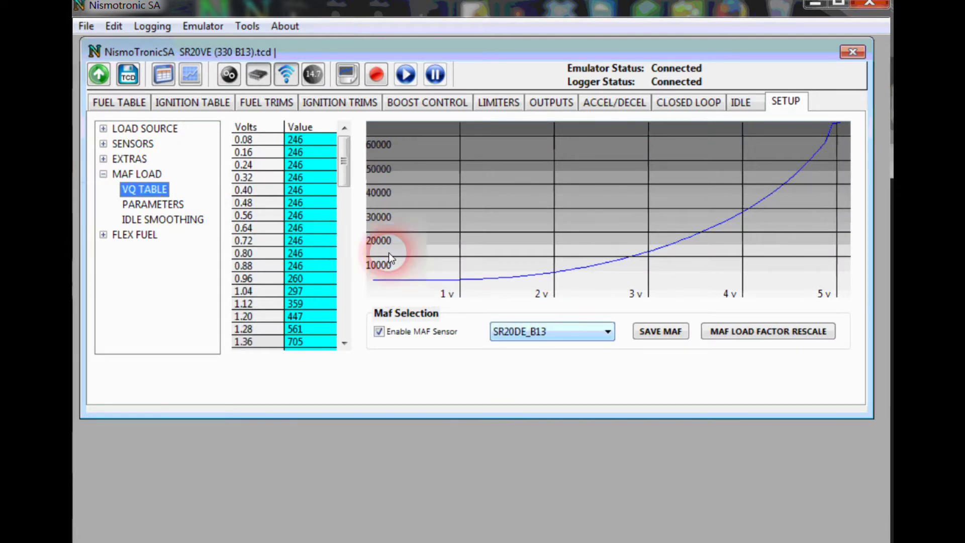
key(alt+Down)
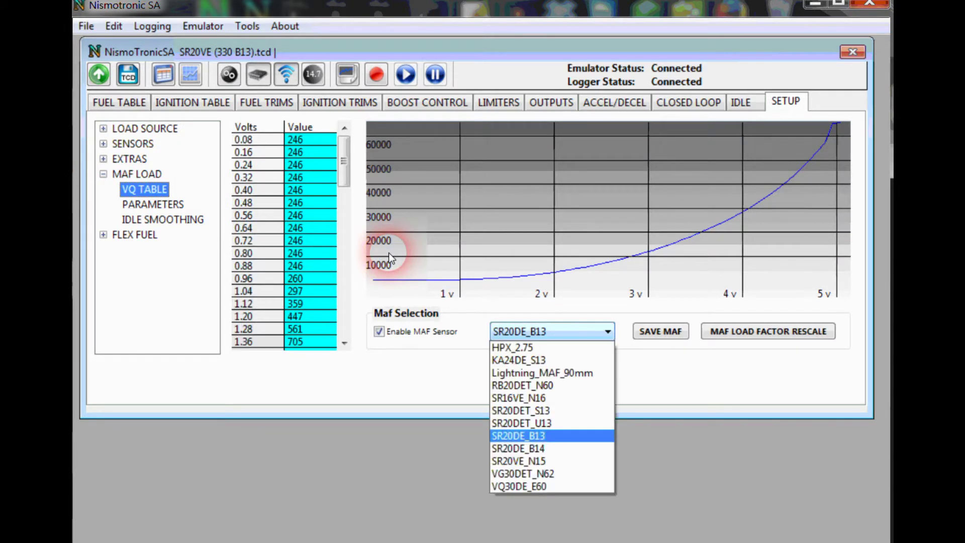
key(Down)
key(Down)
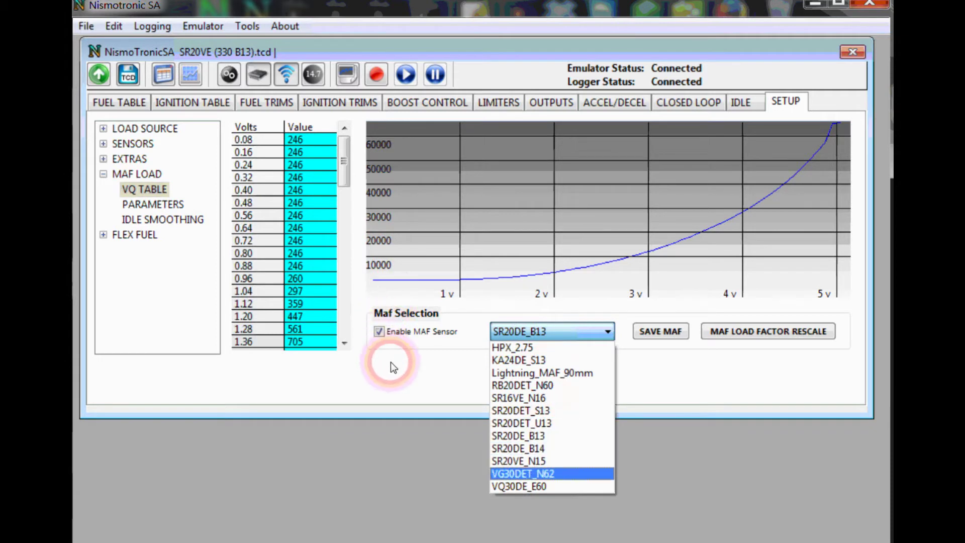
key(Down)
key(Up)
key(Up)
key(Up)
key(Up)
key(Up)
key(Up)
key(Up)
key(Up)
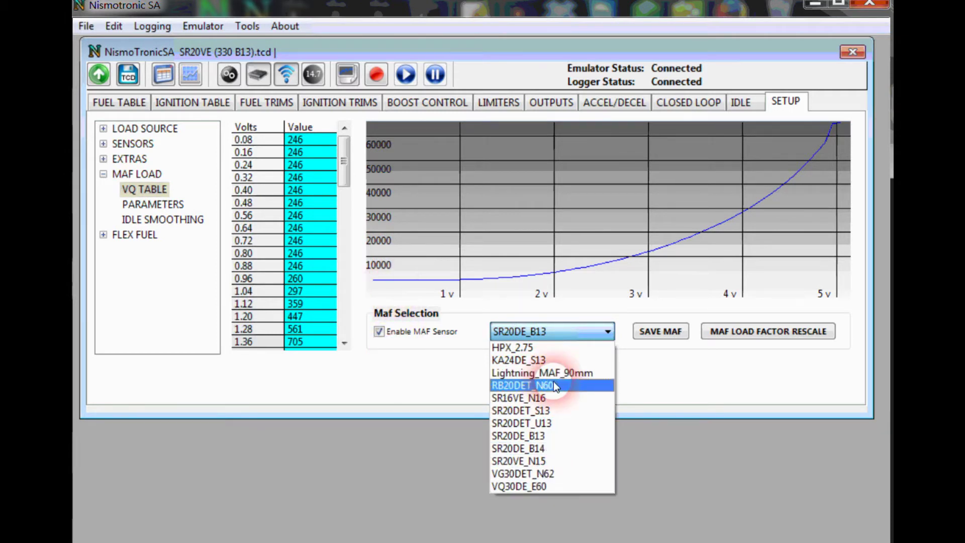
click(395, 360)
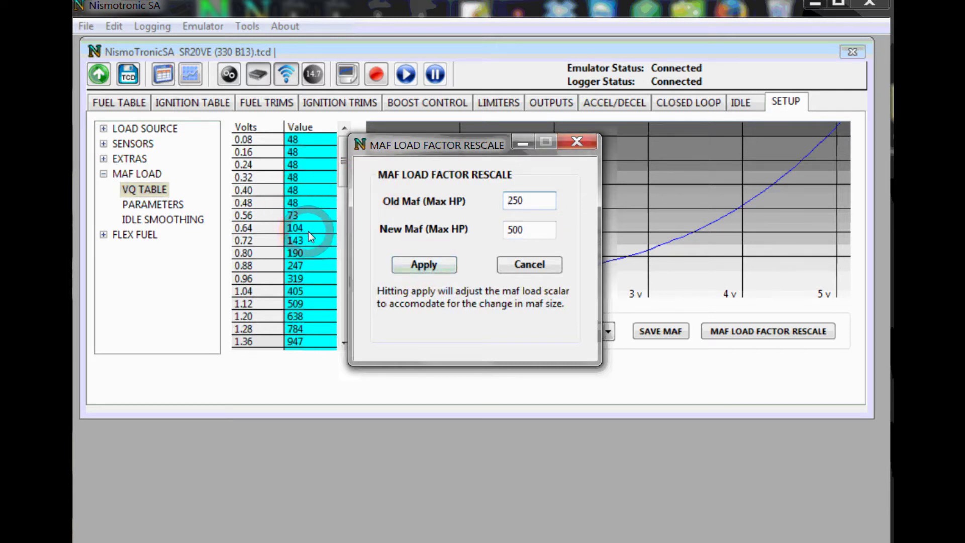
key(Return)
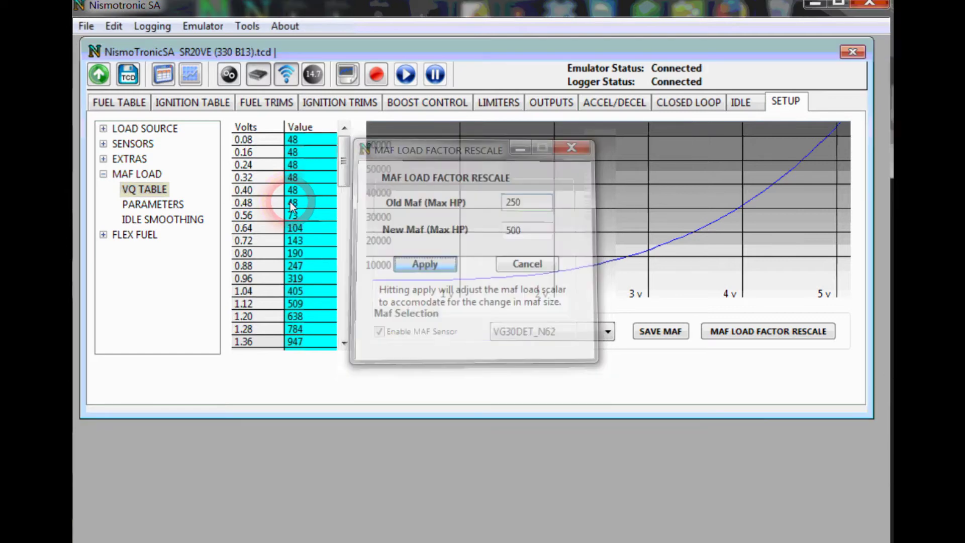
Examine the MAF load factor and the other MAF load parameters.
click(109, 159)
key(Down)
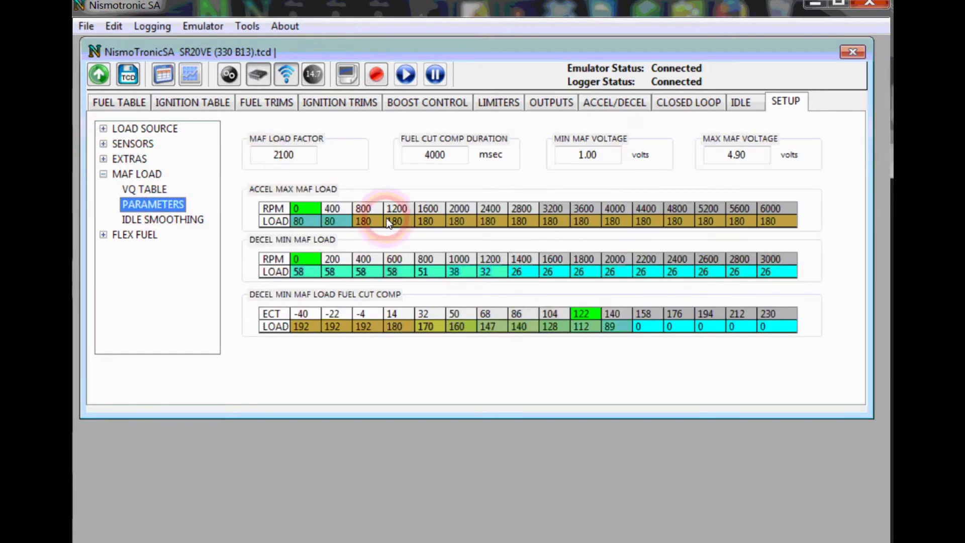
double_click(305, 161)
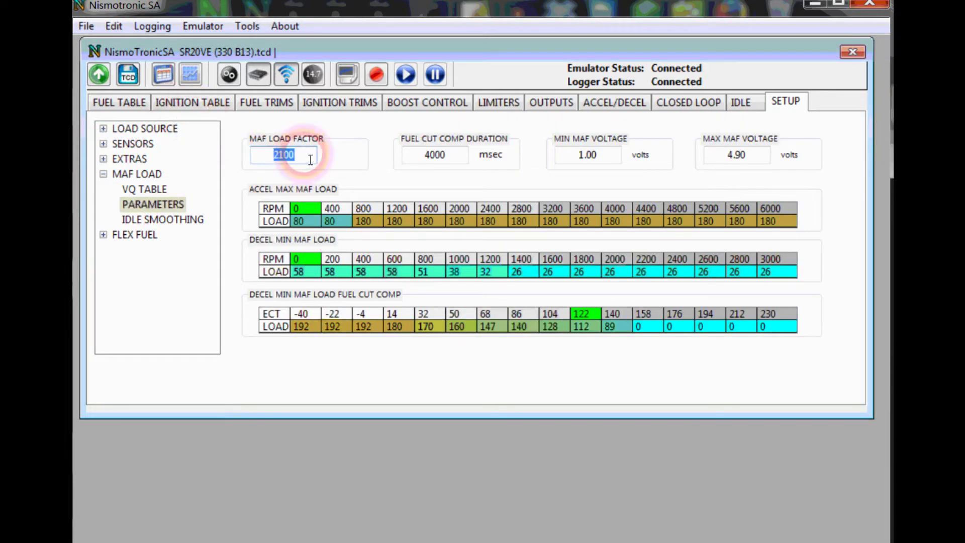
click(217, 130)
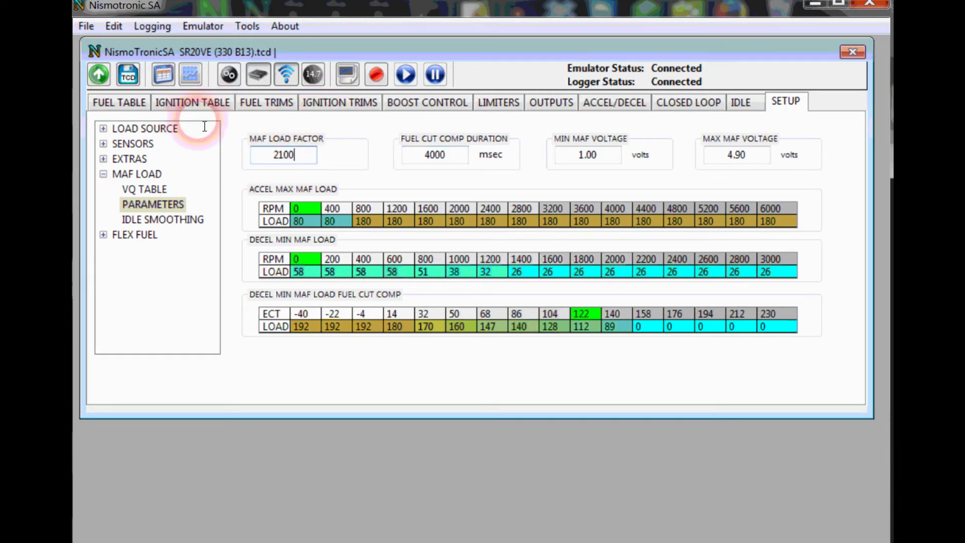
click(458, 158)
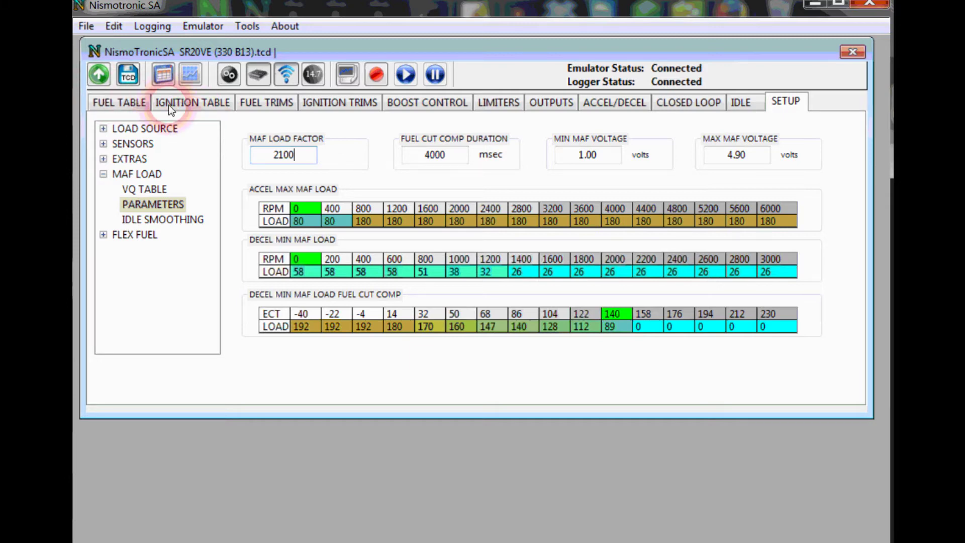
Show the Set 1 Primary Fuel table and check the current MAF load on the live data screen.
click(128, 101)
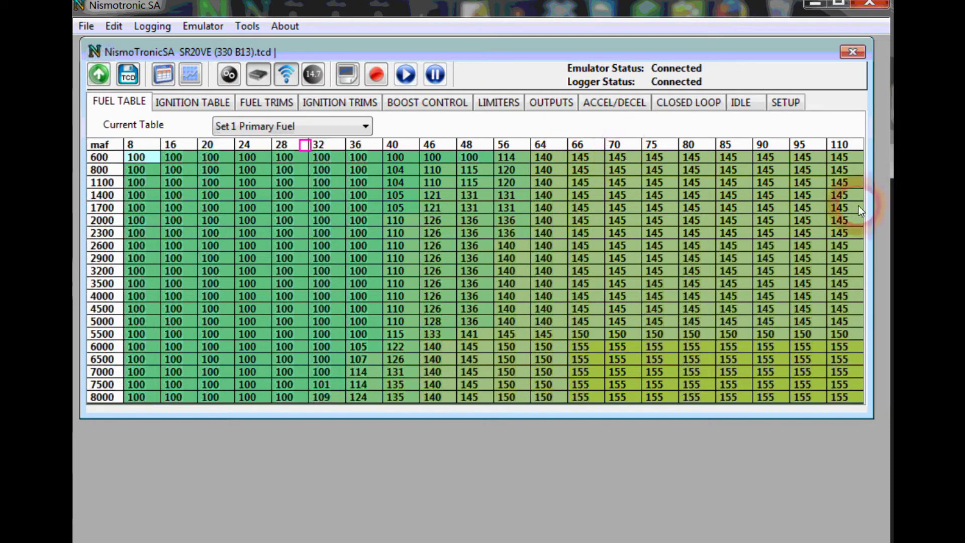
key(ctrl+d)
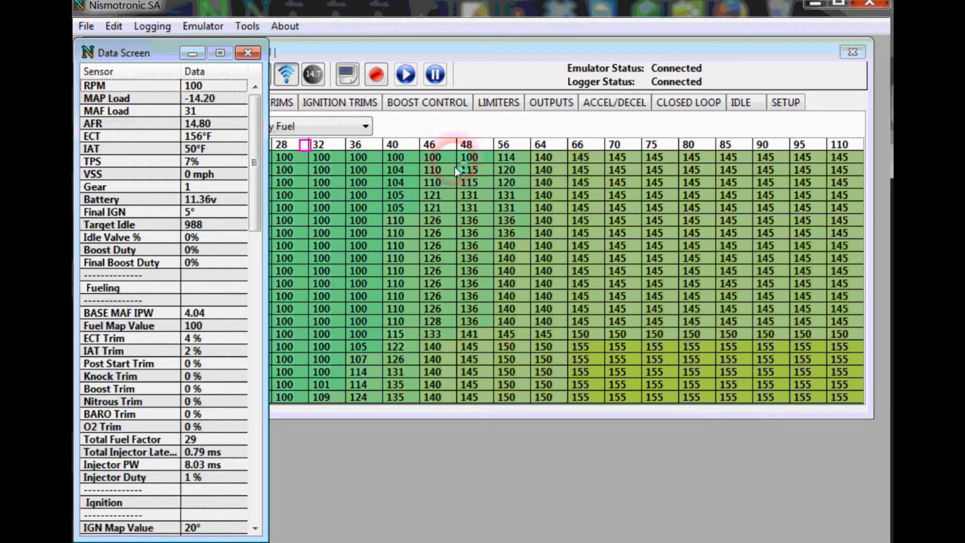
click(579, 146)
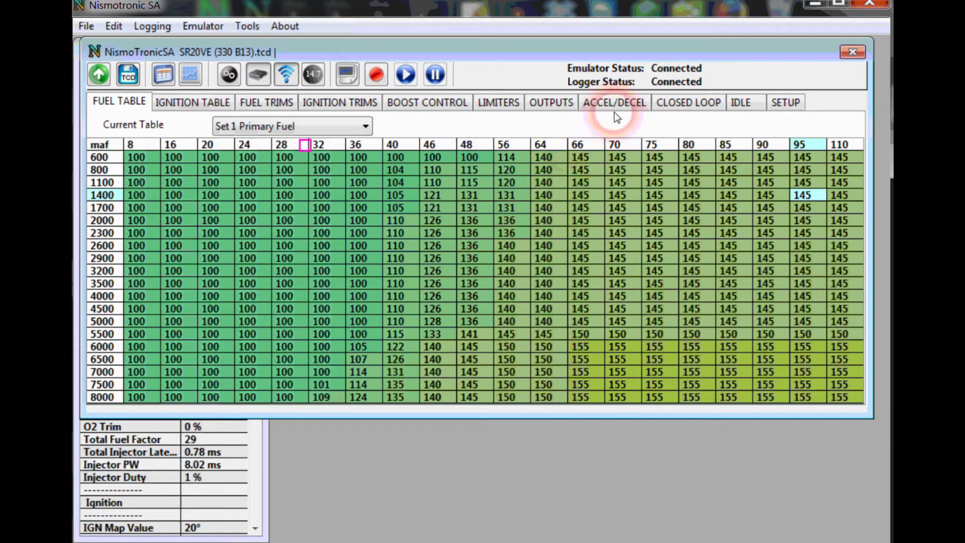
Set the three highest MAF load column headings of the Set 1 Primary Fuel table to 140, 130 and 120.
double_click(843, 145)
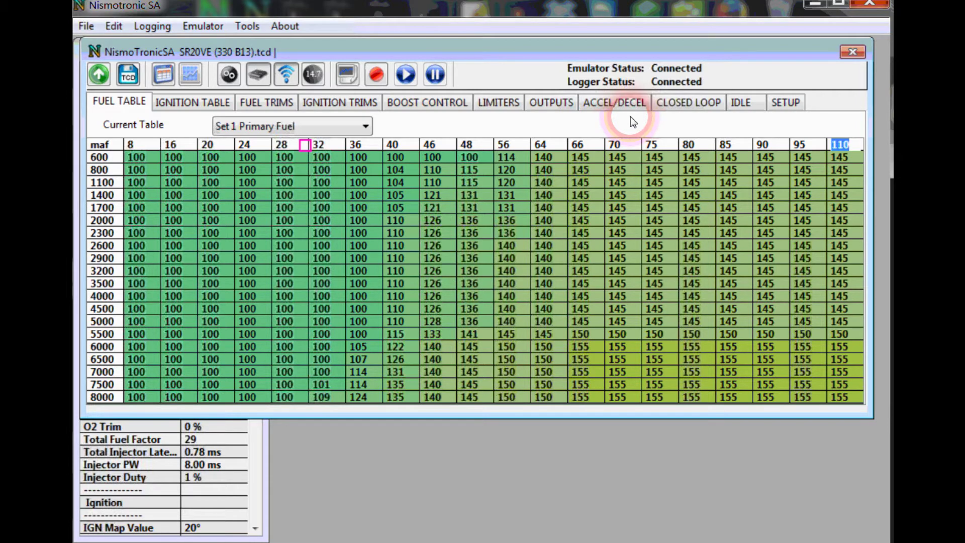
text(140)
key(Return)
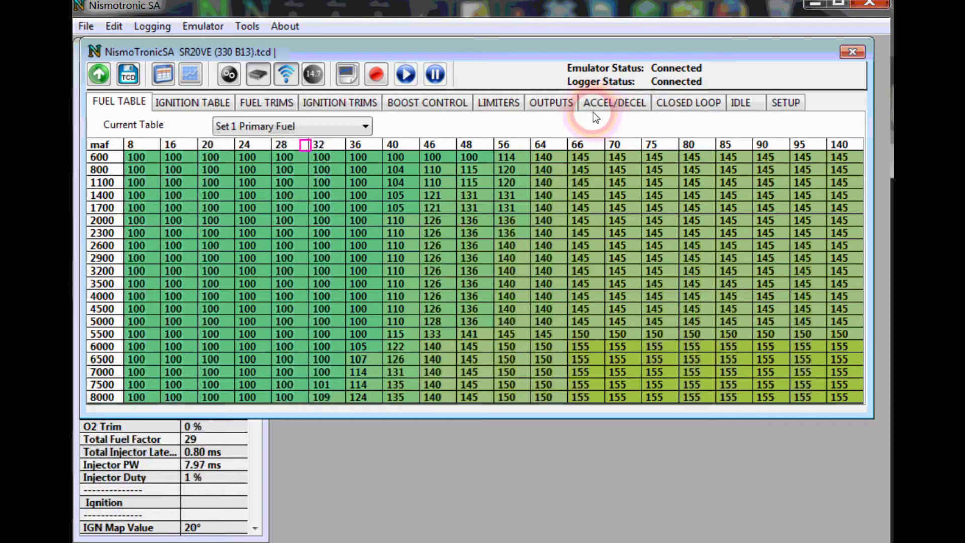
key(Left)
text(130)
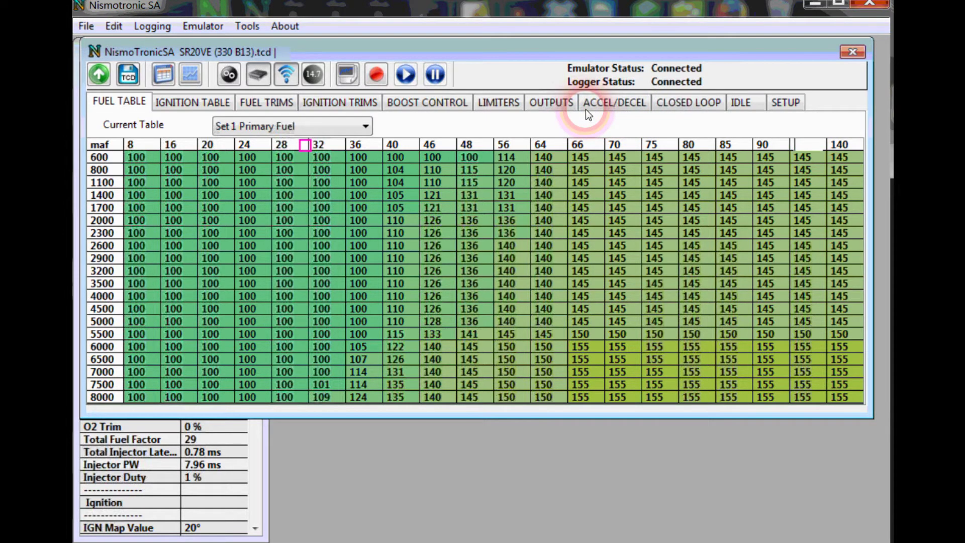
key(Return)
click(774, 144)
text(120)
key(Return)
Set the three fuel table load headings just below 120 to 110, 100 and 90.
click(726, 144)
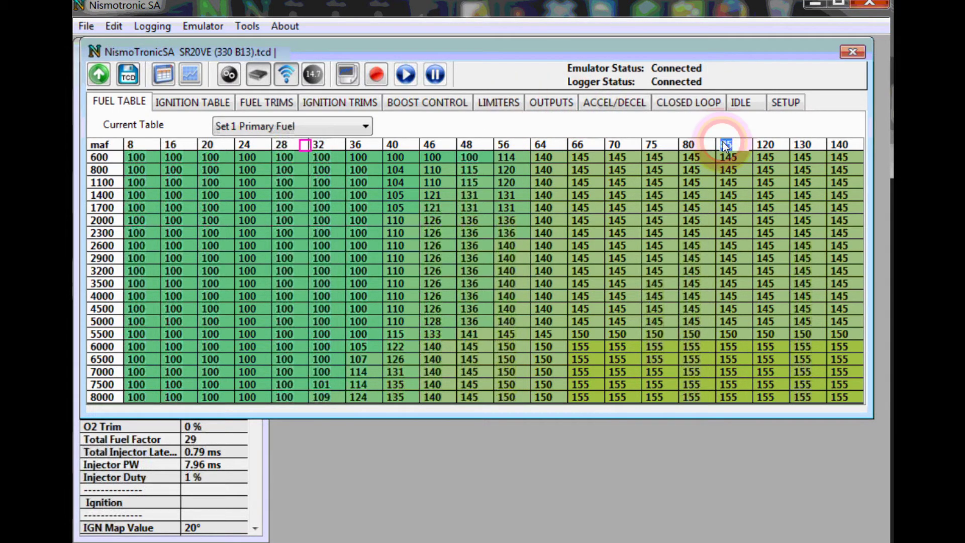
text(110)
key(Return)
click(697, 144)
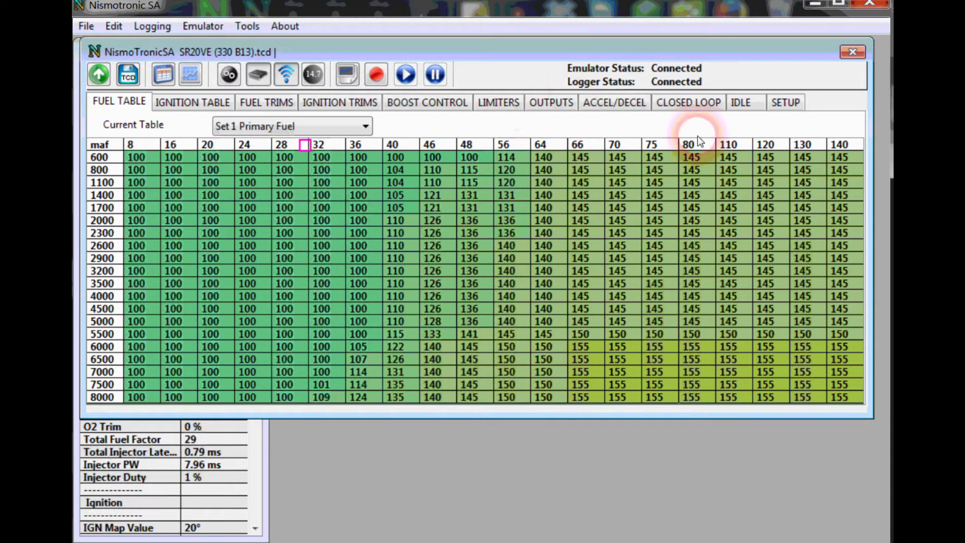
text(100)
key(Return)
key(Left)
text(90)
key(Return)
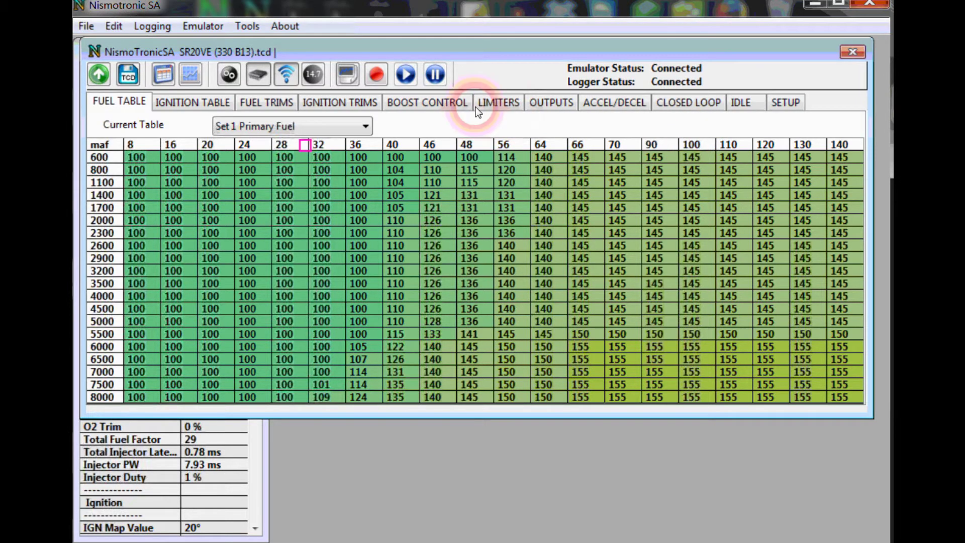
Set the three fuel table load headings just below 90 to 80, 70 and 60.
key(Left)
text(80)
key(Return)
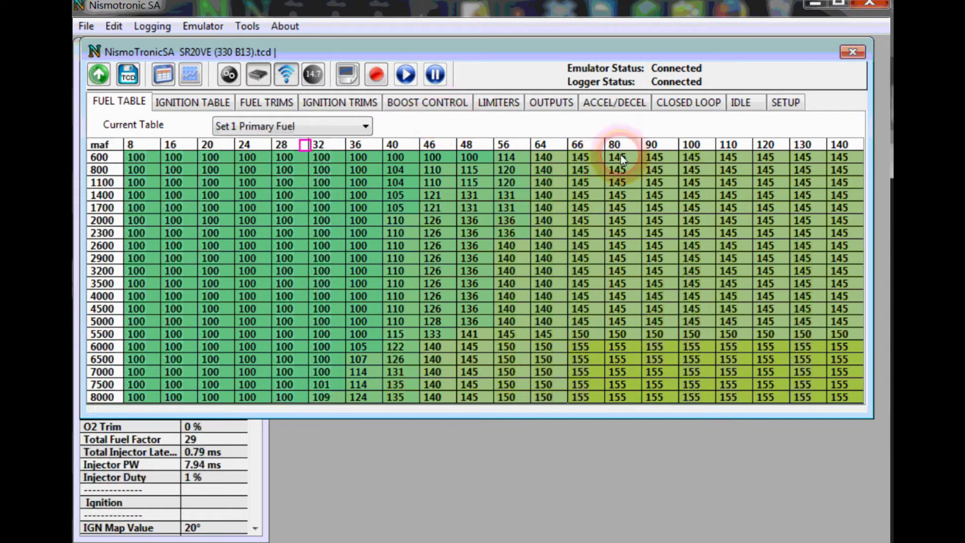
key(Left)
text(70)
key(Return)
key(Left)
text(60)
key(Return)
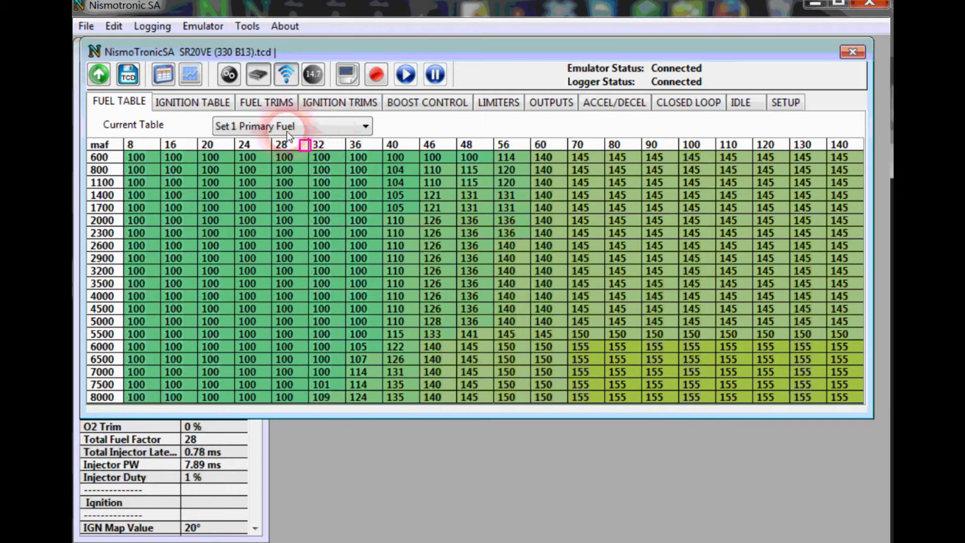
Copy the load scale from Set 1 Primary Fuel Load into the Set 1 Primary Ignition table.
click(185, 103)
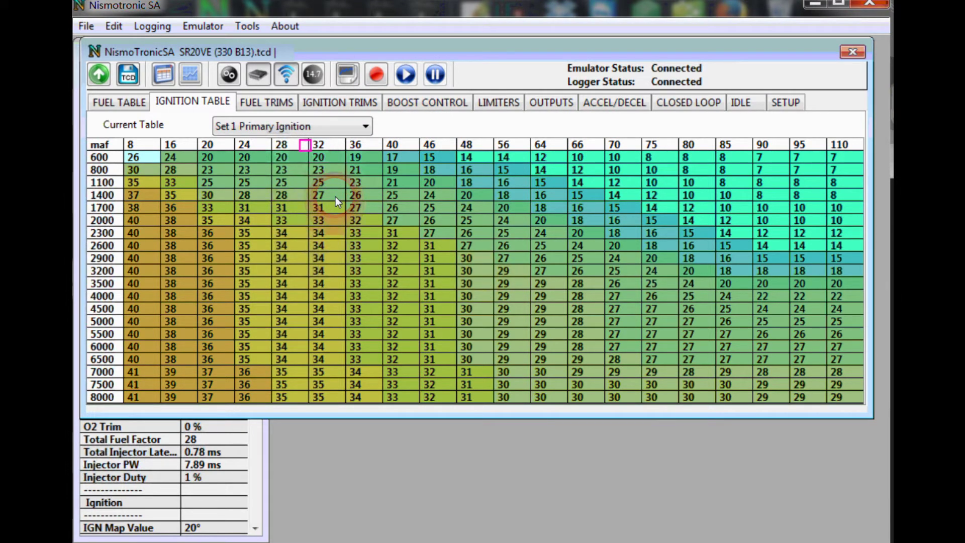
key(Menu)
key(Down)
key(Down)
key(Down)
key(Down)
key(Down)
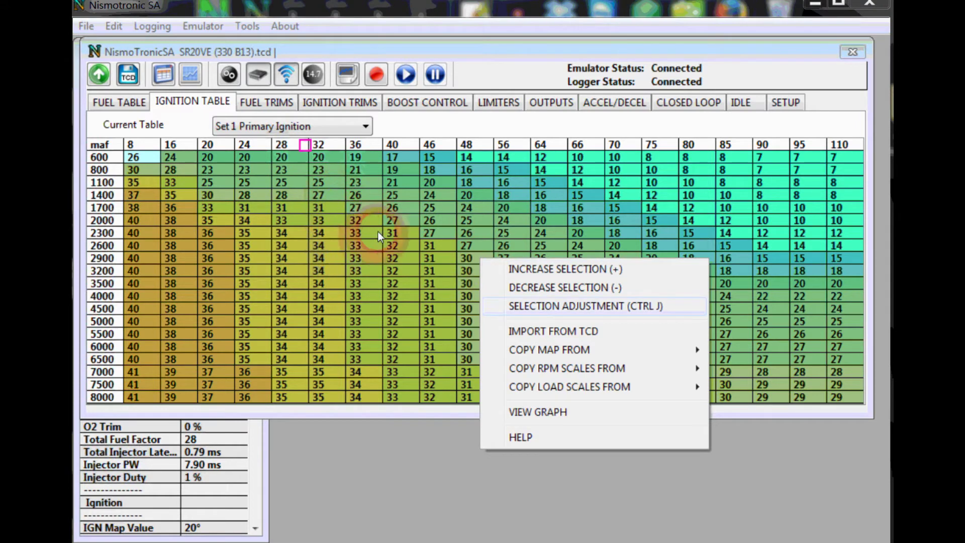
key(Right)
key(Down)
key(Down)
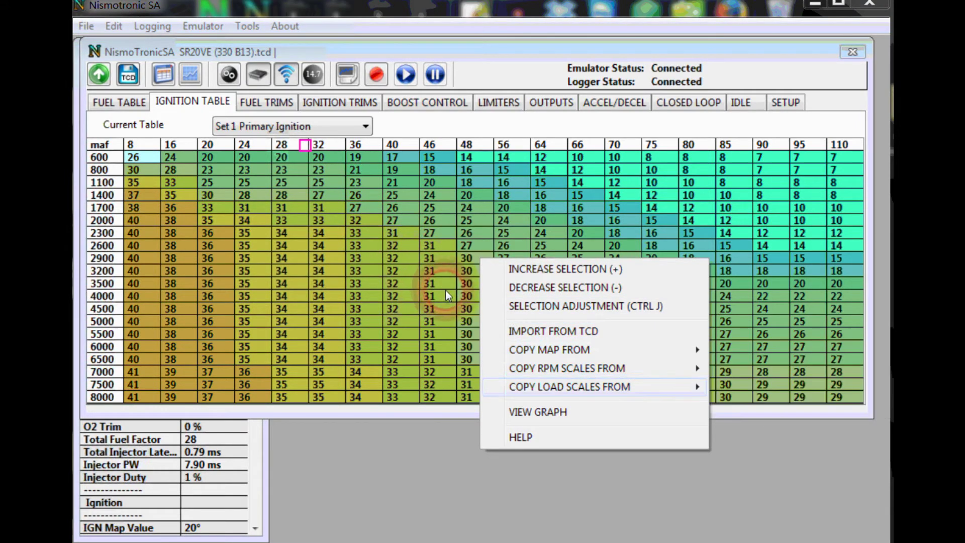
key(Right)
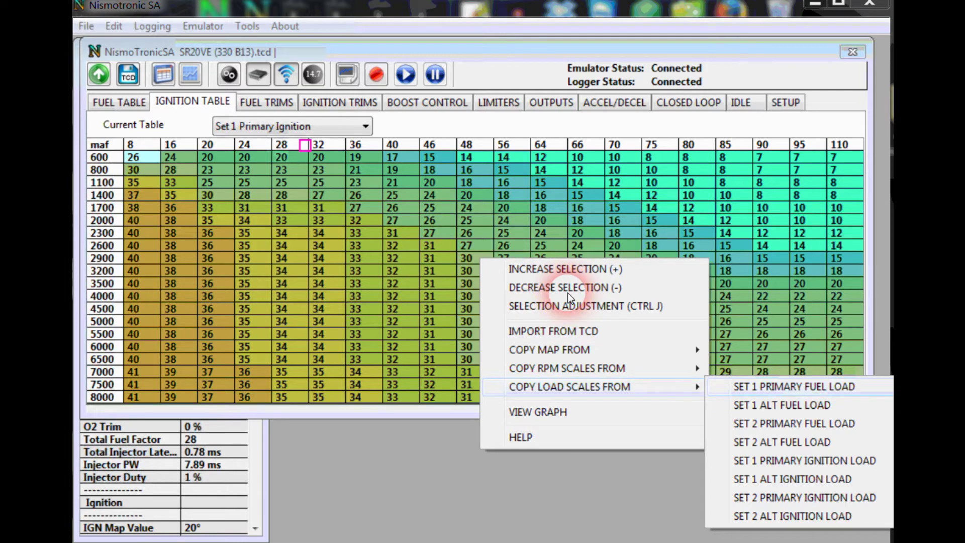
key(Return)
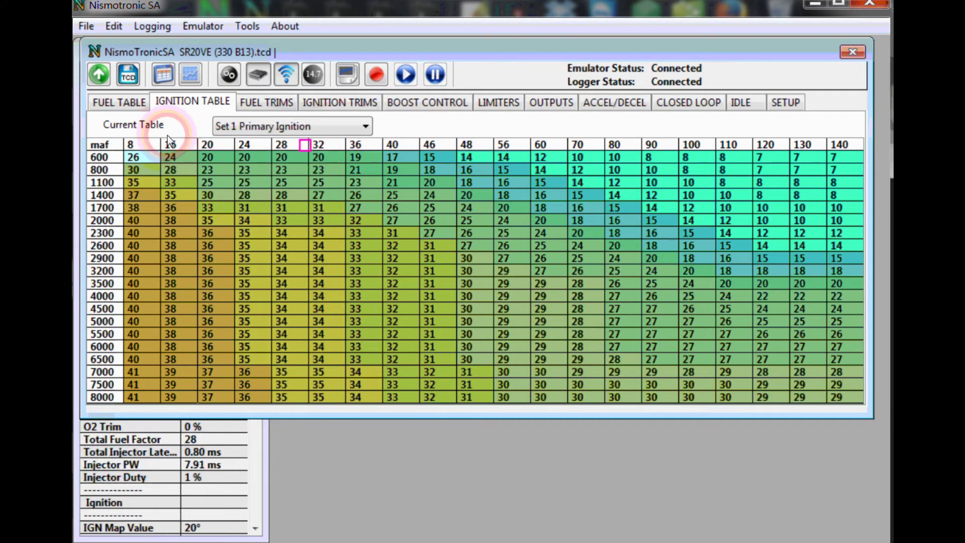
In the injector settings of the fuel trims, set the current injector size to 525 cc/min.
click(120, 101)
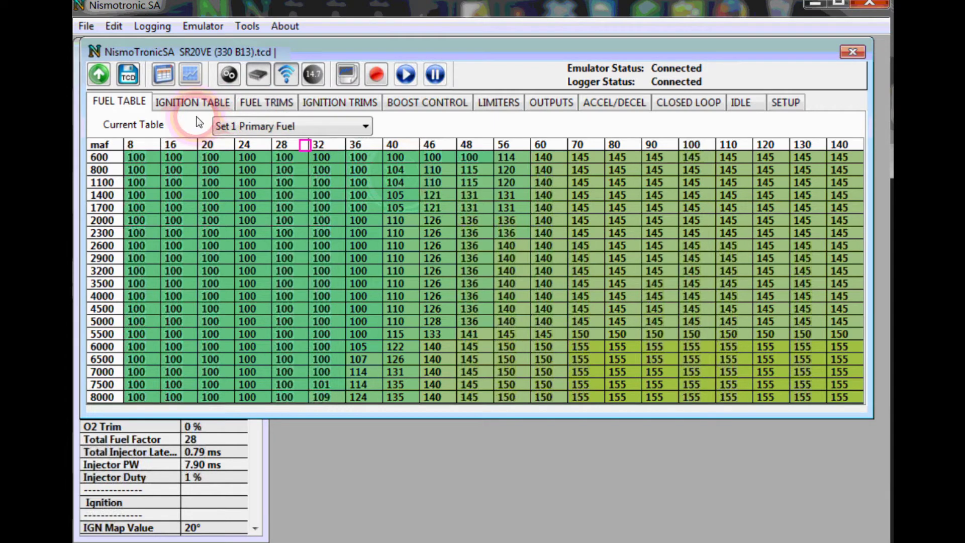
click(264, 101)
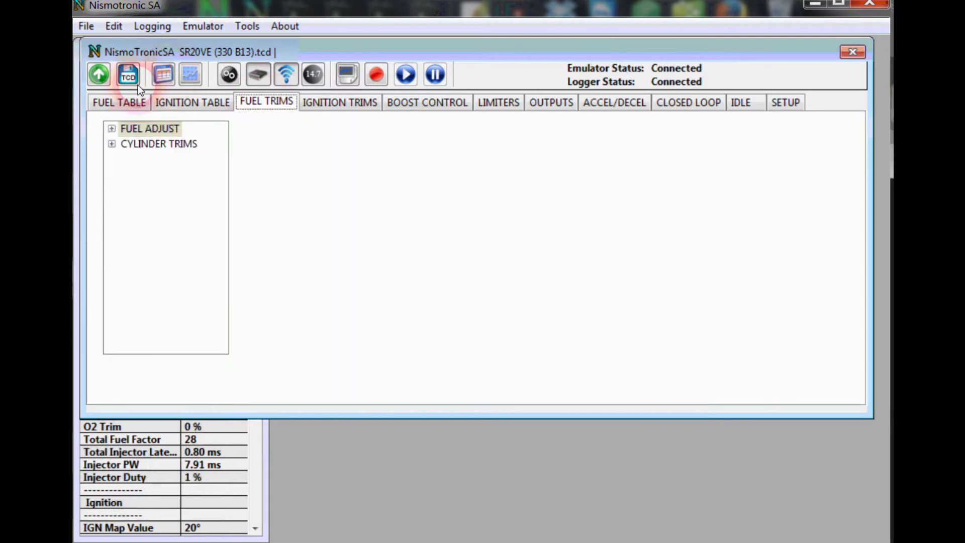
click(112, 128)
click(155, 144)
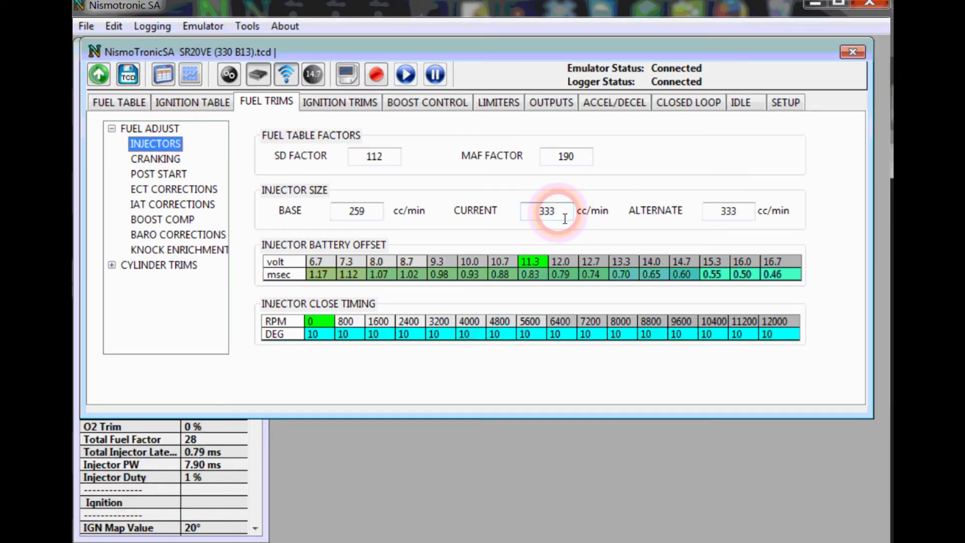
click(372, 167)
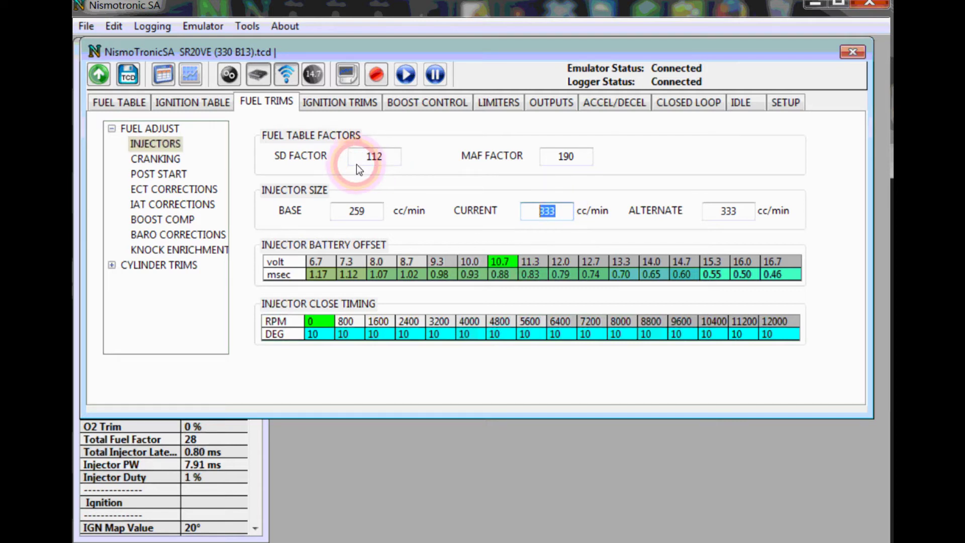
text(525)
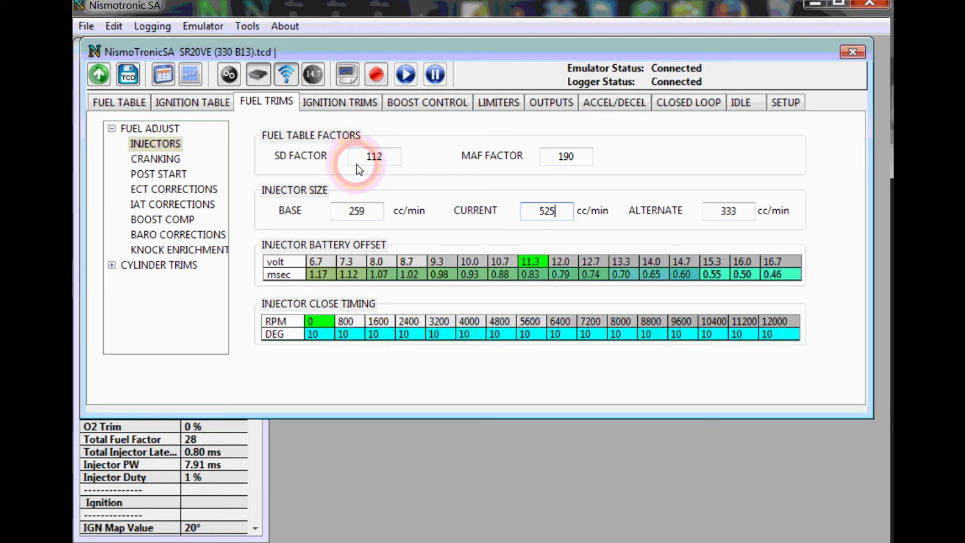
Try to import the injector battery offset table from the B13 SR20DE MAF (Z32 550cc) startup calibration.
key(Tab)
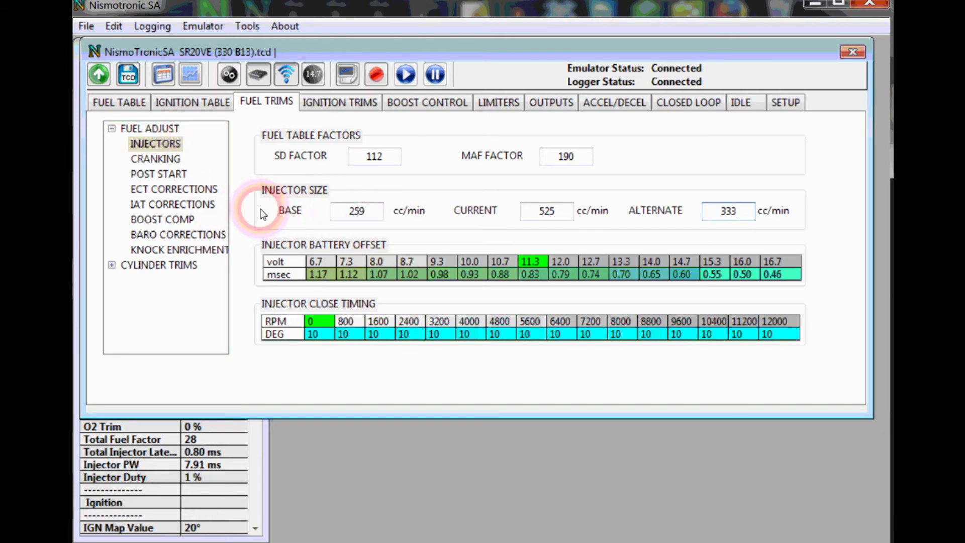
click(392, 276)
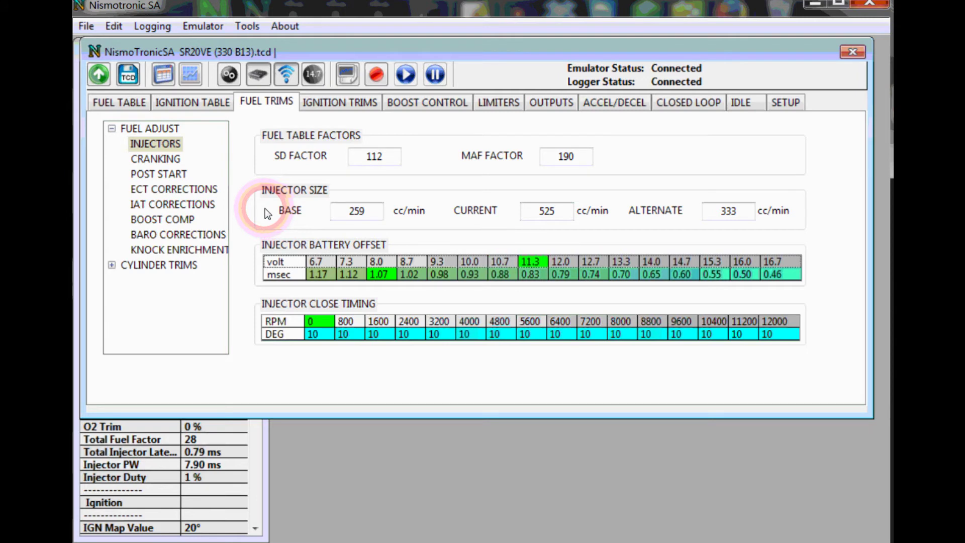
key(shift+F10)
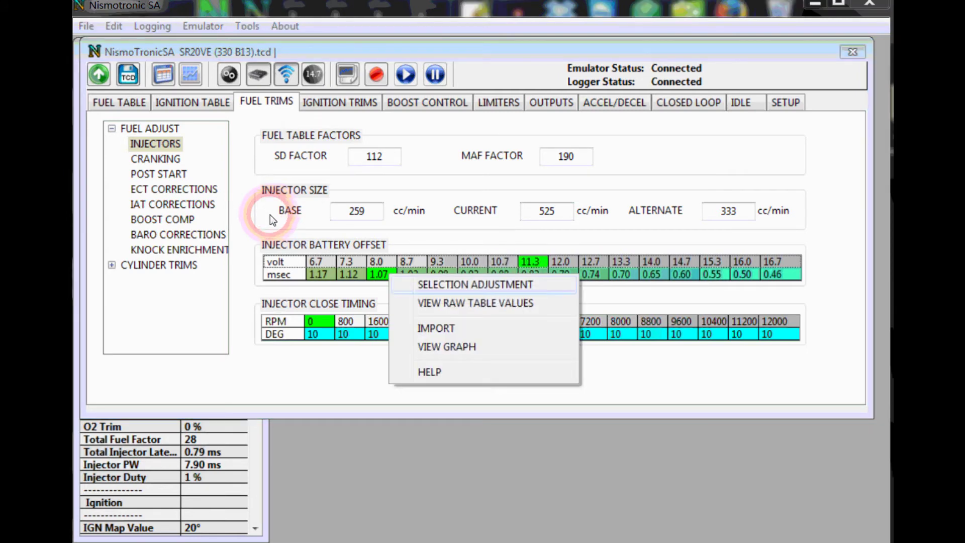
key(Escape)
key(ctrl+o)
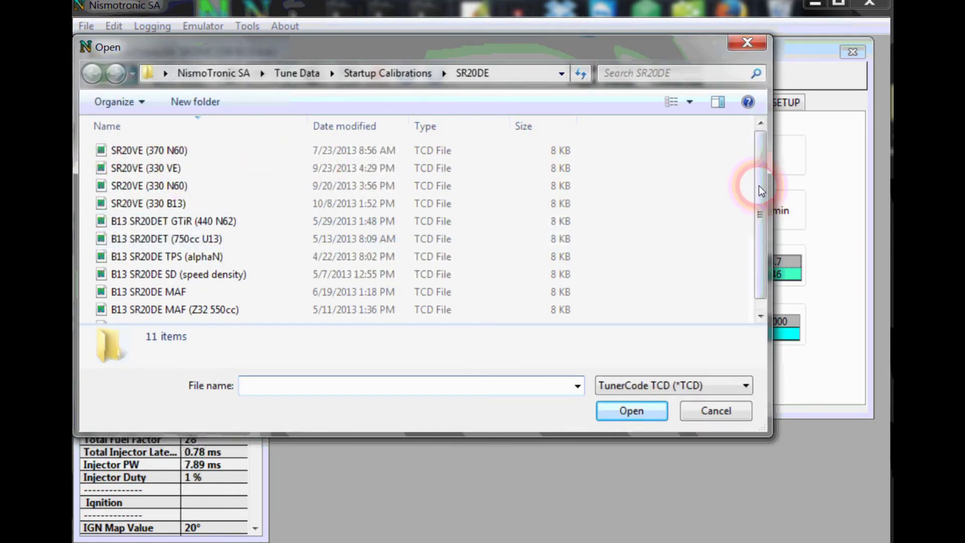
scroll(761, 191, down, 1)
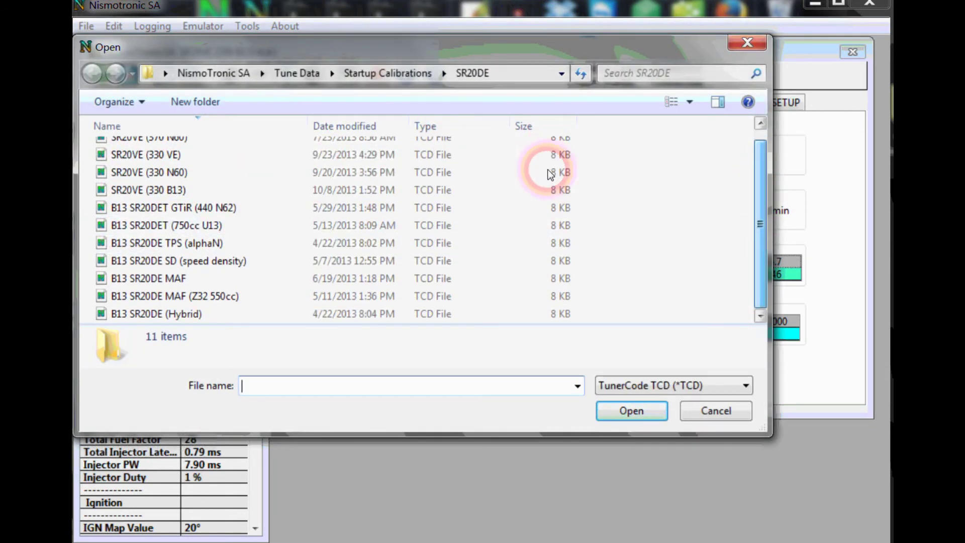
click(207, 298)
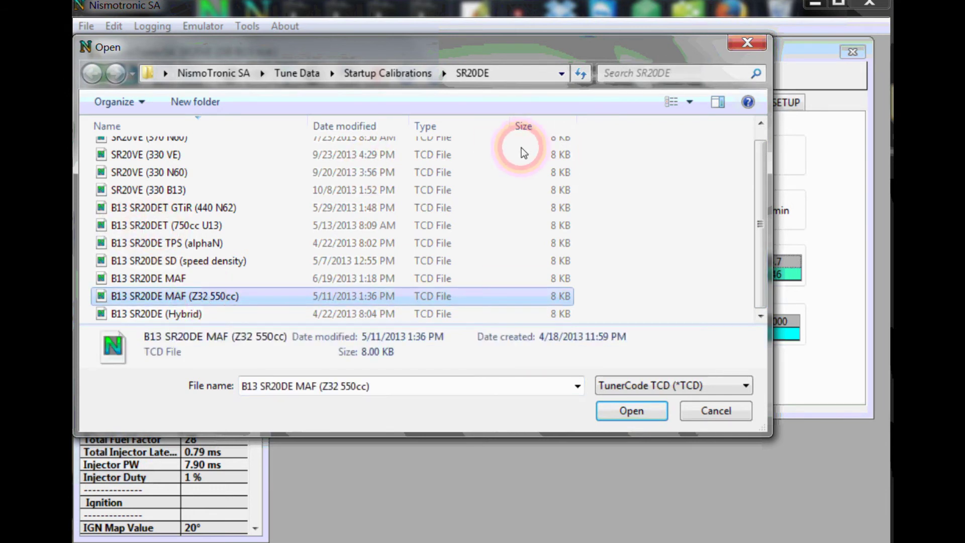
drag(760, 166, 447, 204)
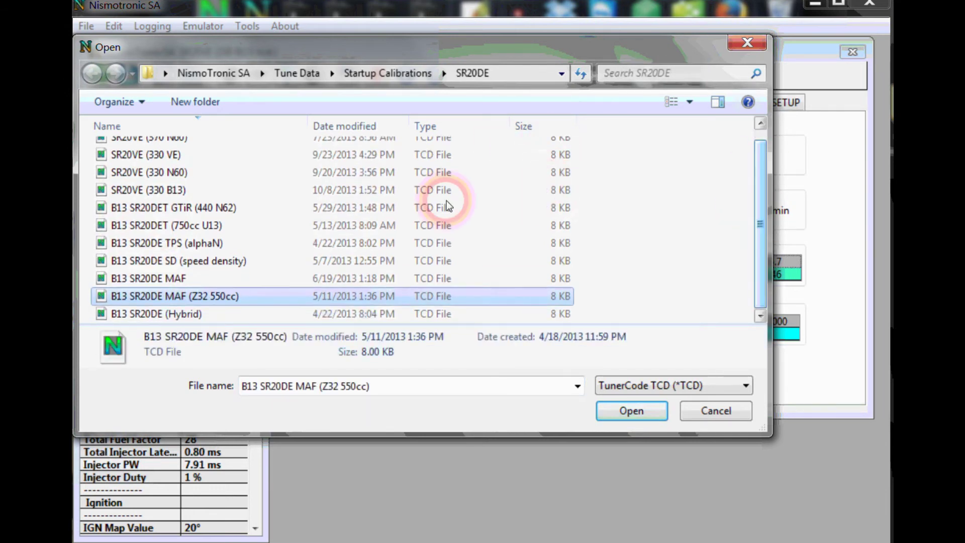
click(194, 279)
click(218, 296)
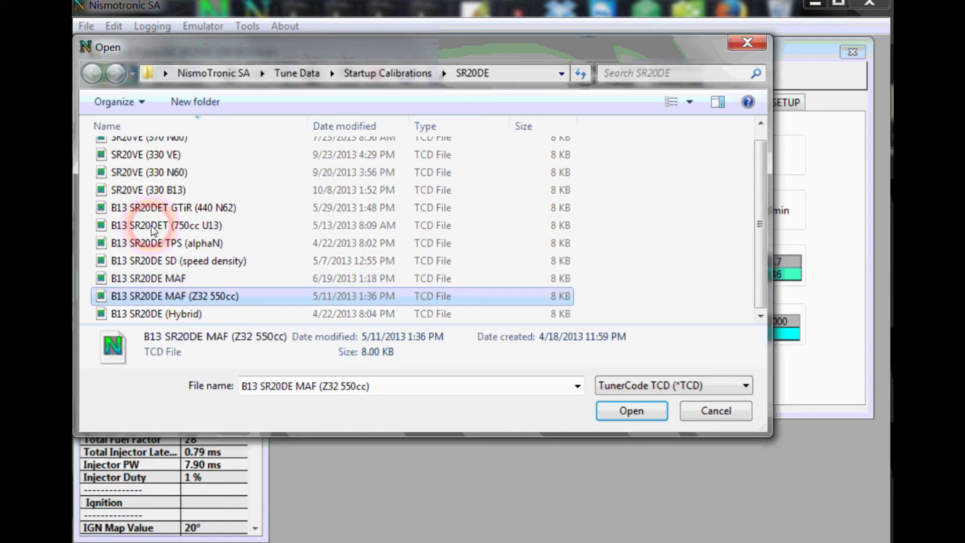
key(Return)
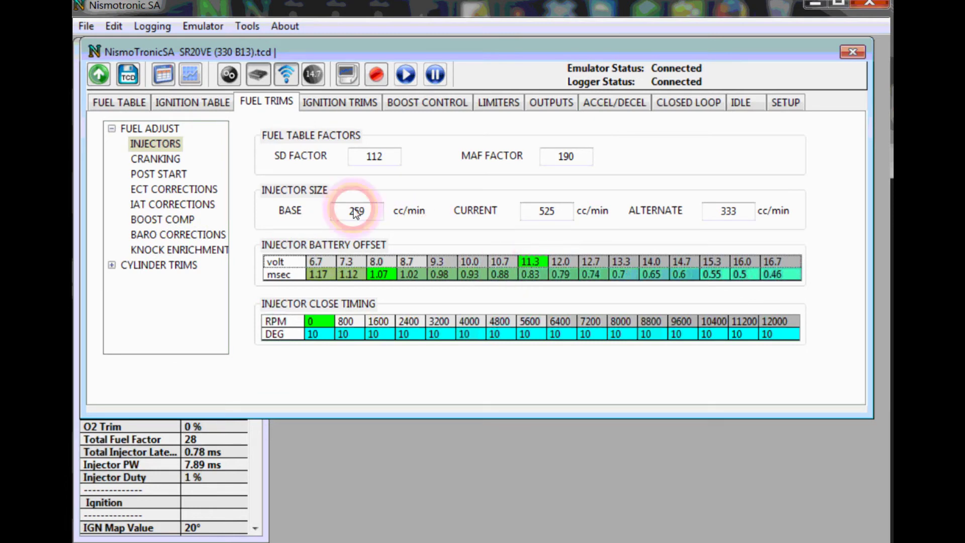
Repeat the injector battery offset import, using the B13 SR20DE MAF (Z32 550cc) calibration file as the source.
click(656, 274)
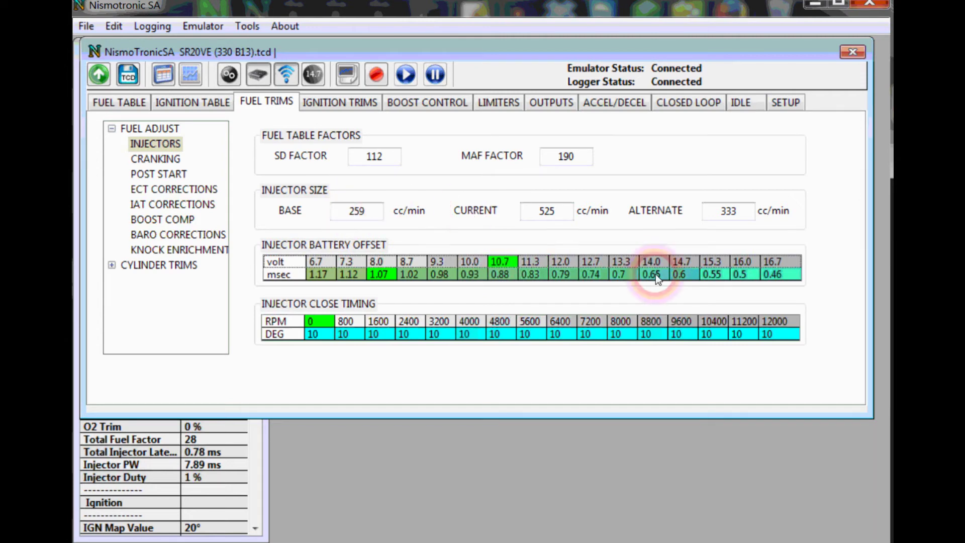
click(468, 208)
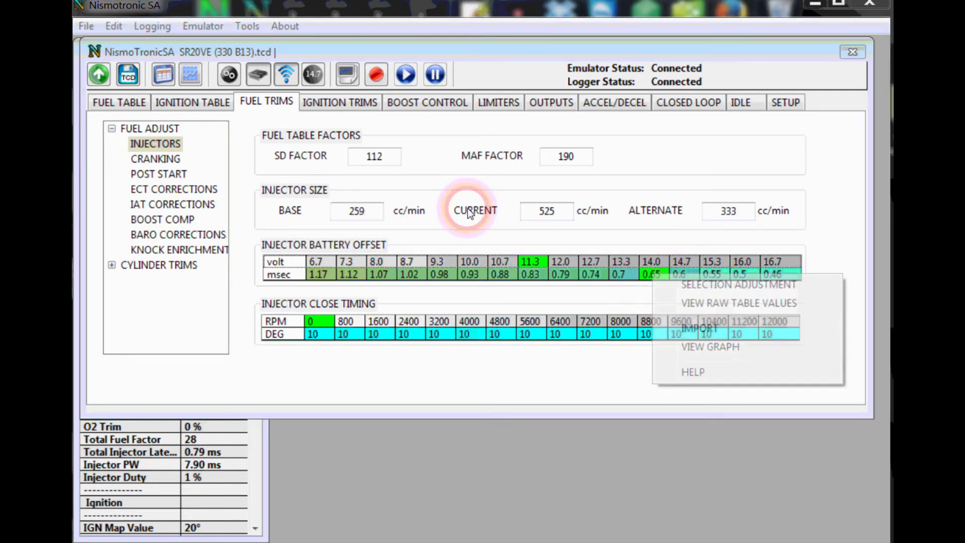
click(506, 249)
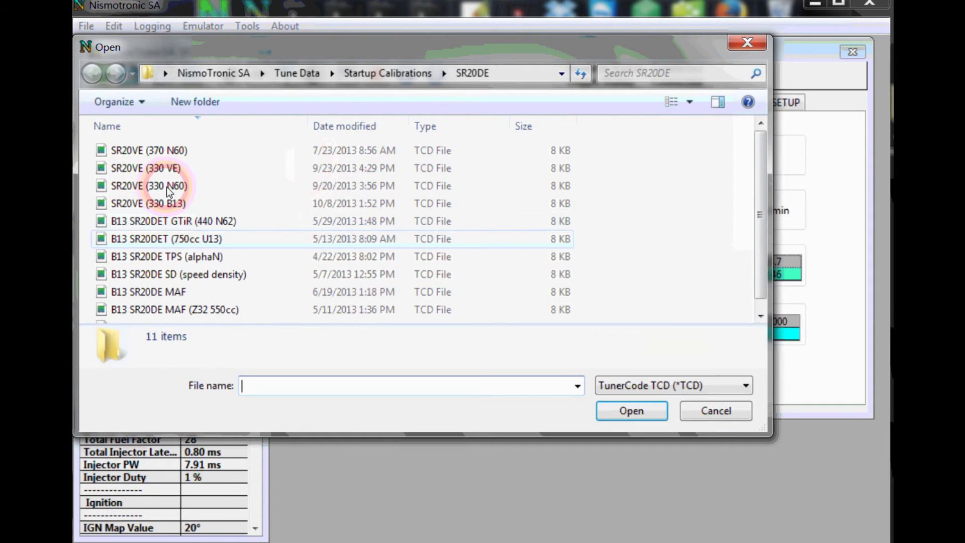
click(242, 310)
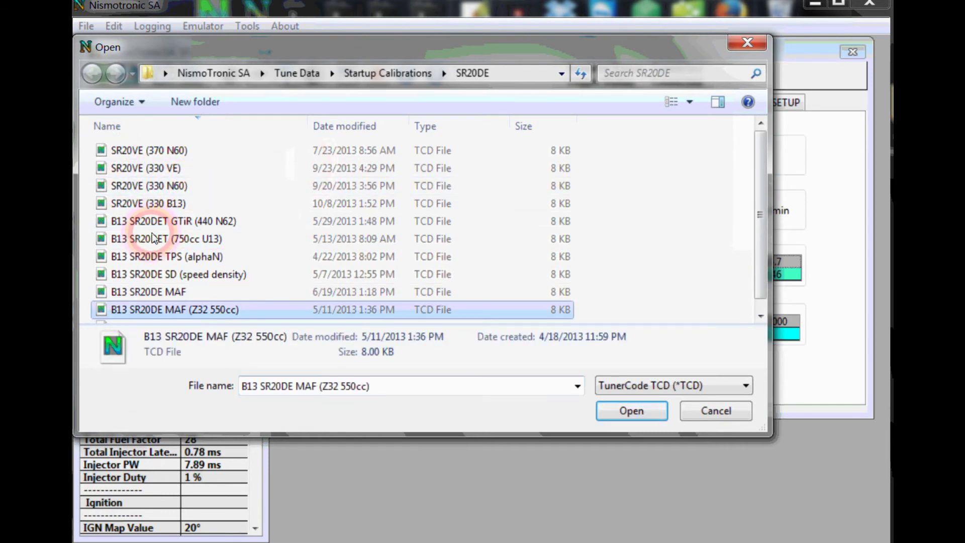
key(Escape)
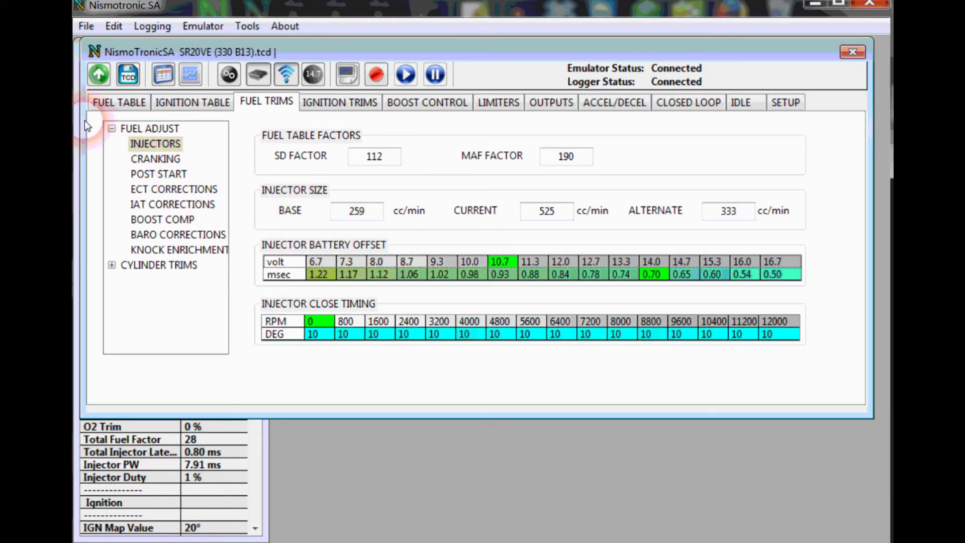
Review the cranking fuel settings, the MAF load parameters and the load scale of the Set 1 Primary Fuel table.
key(Down)
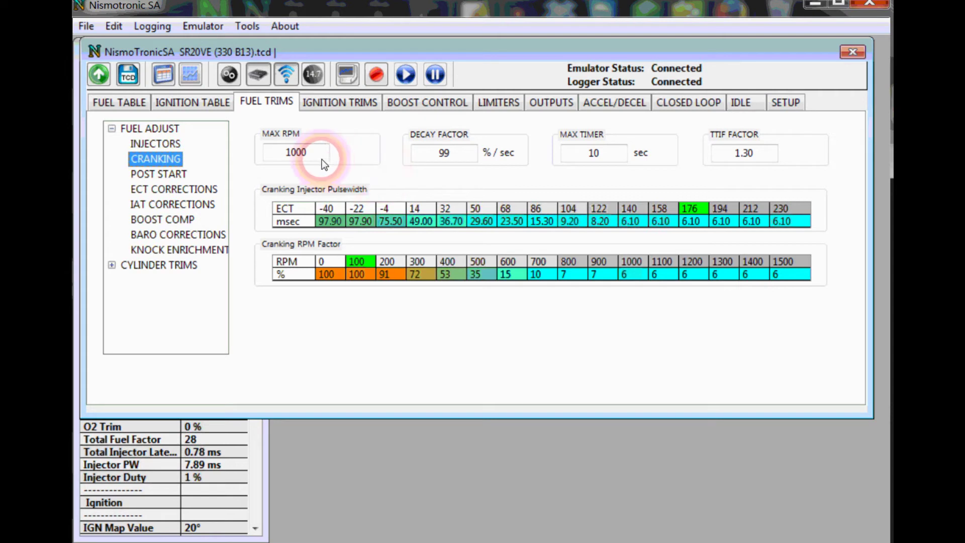
click(111, 129)
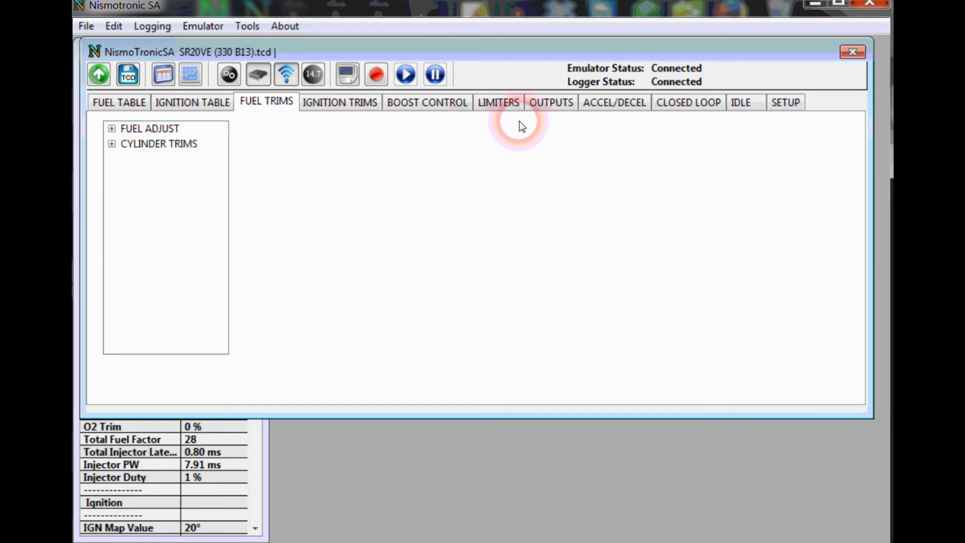
click(784, 102)
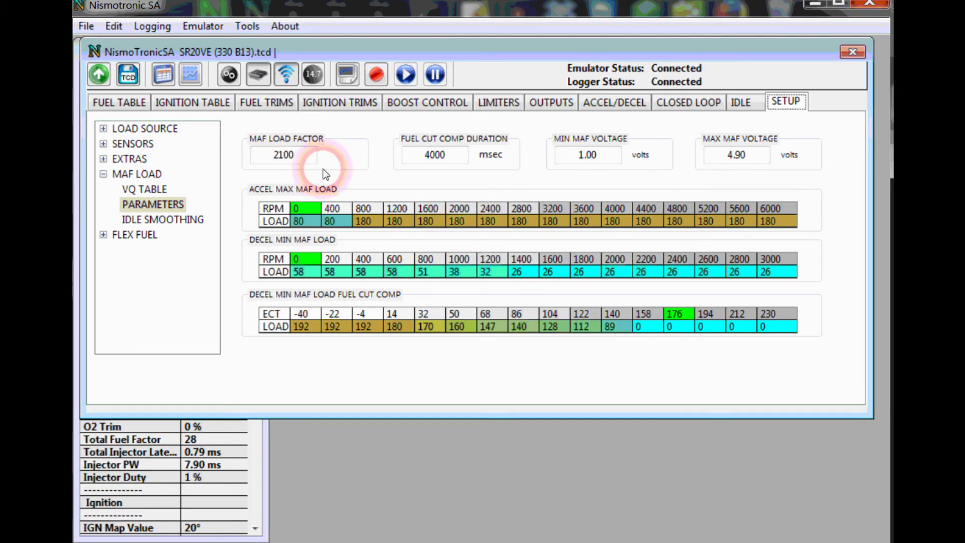
click(129, 103)
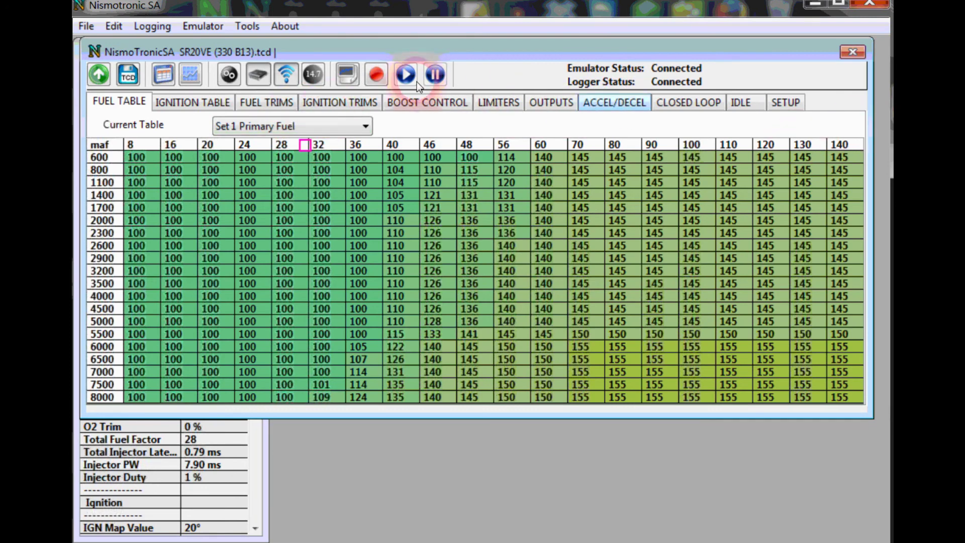
In the MAF load parameters, set every load value in the Accel Max MAF Load table to 255.
click(787, 104)
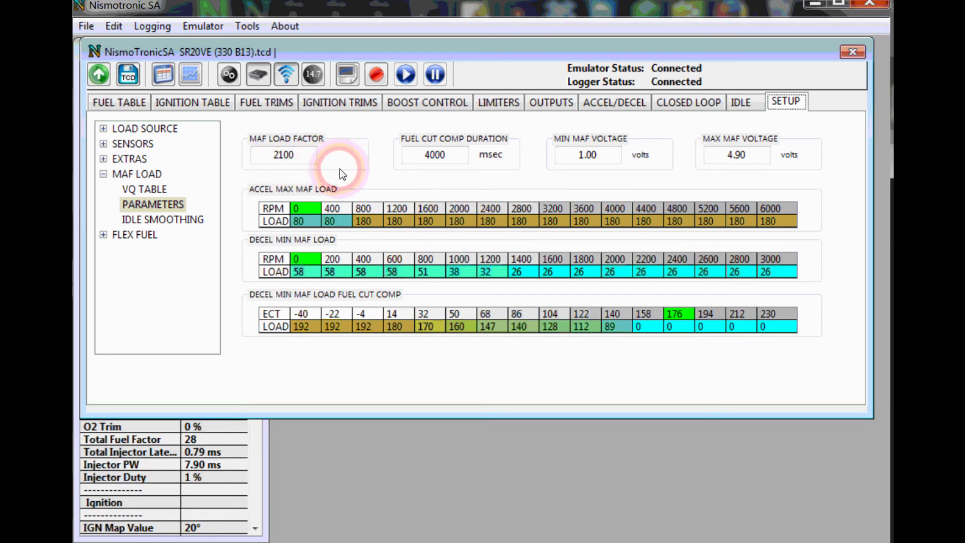
click(313, 172)
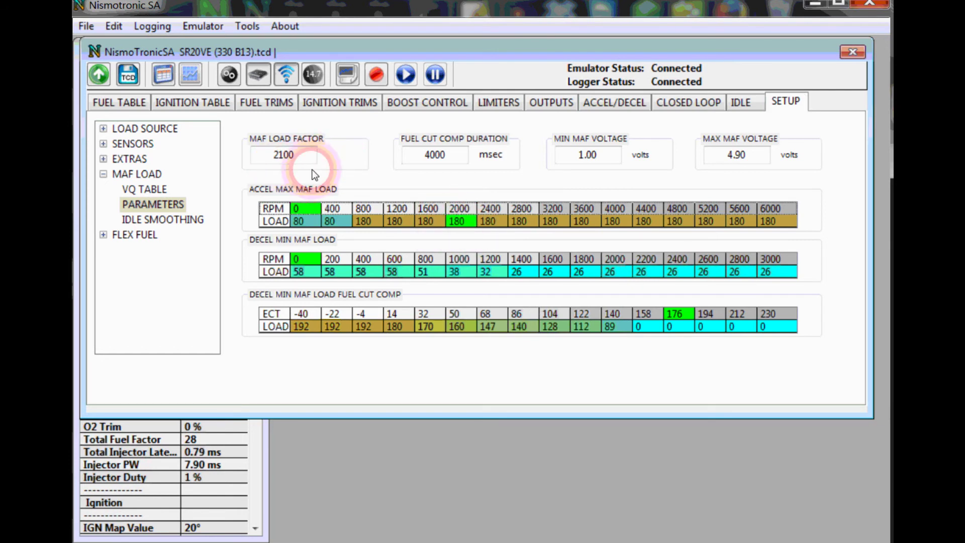
key(Return)
key(Down)
key(Down)
text(255)
key(Return)
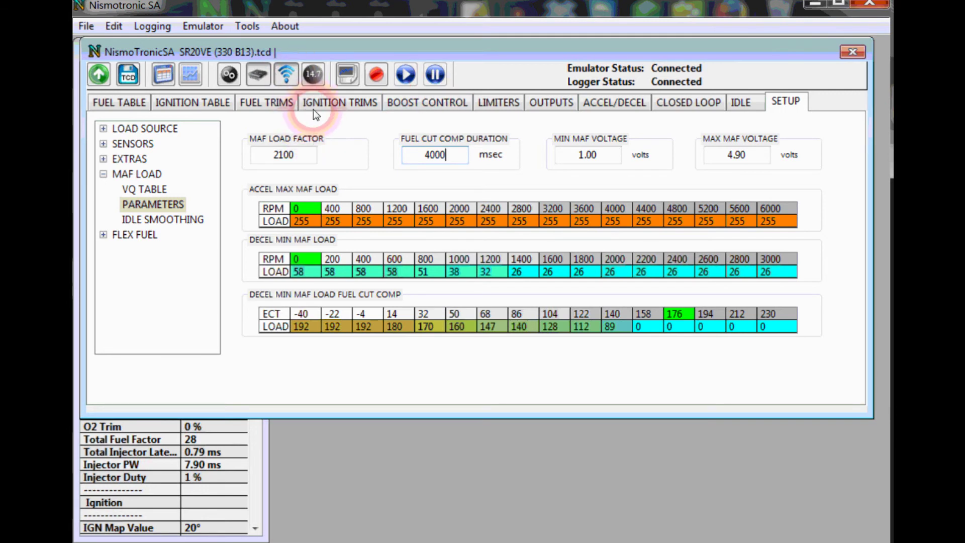
Open the boost cut settings in the over boost section of the boost control.
click(432, 100)
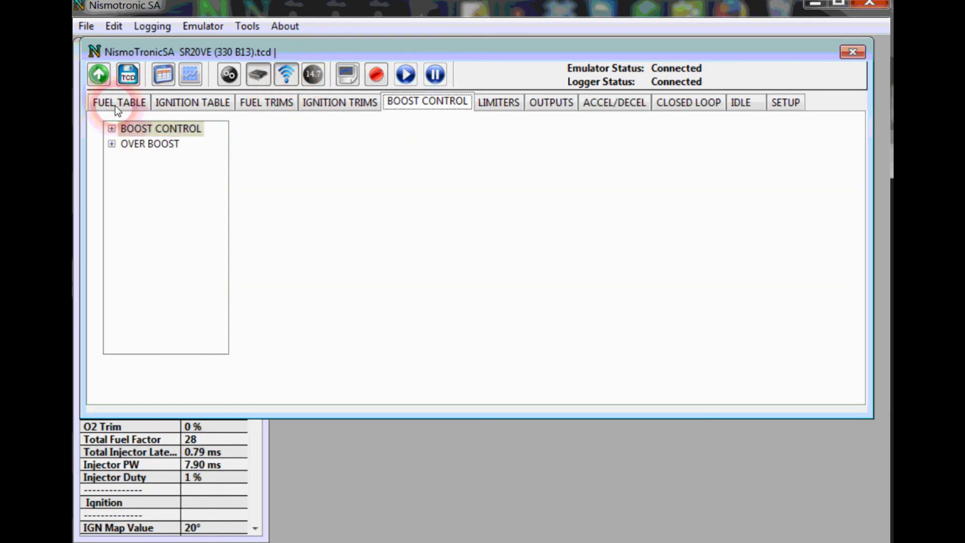
click(111, 145)
key(Down)
key(Down)
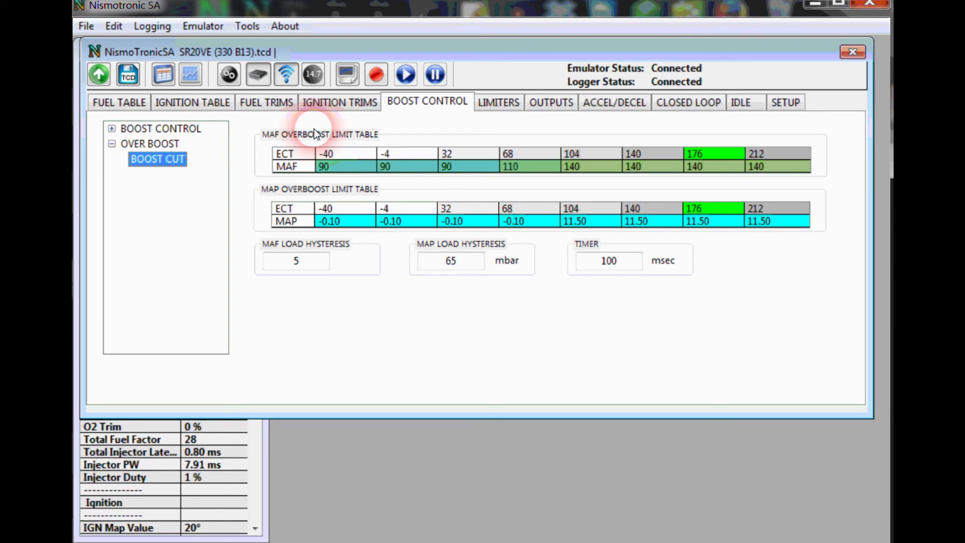
Set all MAF values in the MAF overboost limit table to 255.
click(452, 168)
click(329, 136)
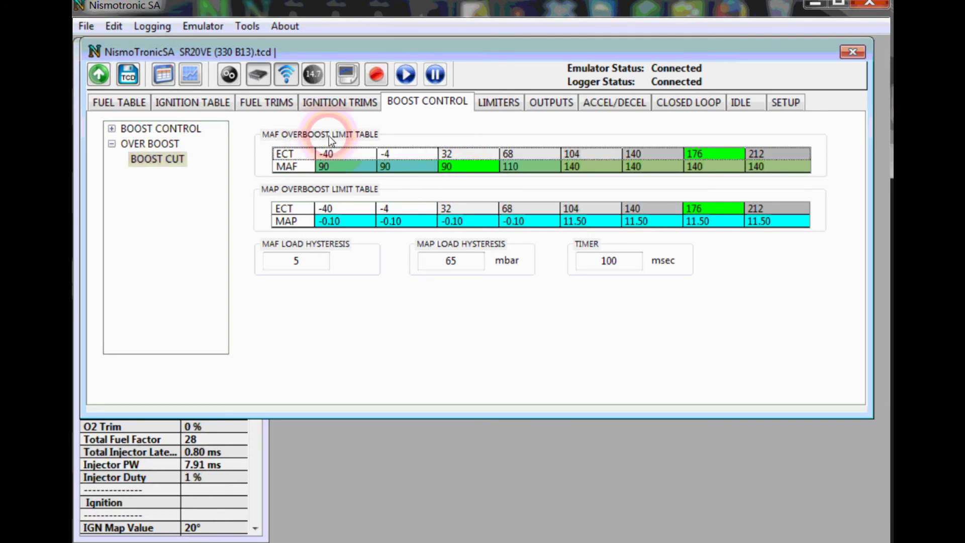
key(Return)
key(Down)
key(Down)
text(255)
key(Return)
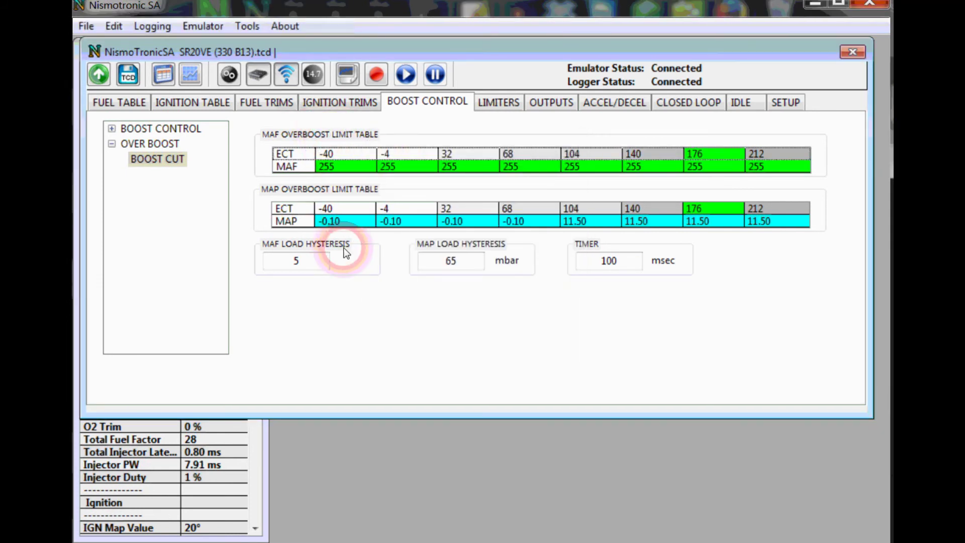
Enter a set value of 200 for the -40 ECT cell of the MAP overboost limit table.
click(330, 208)
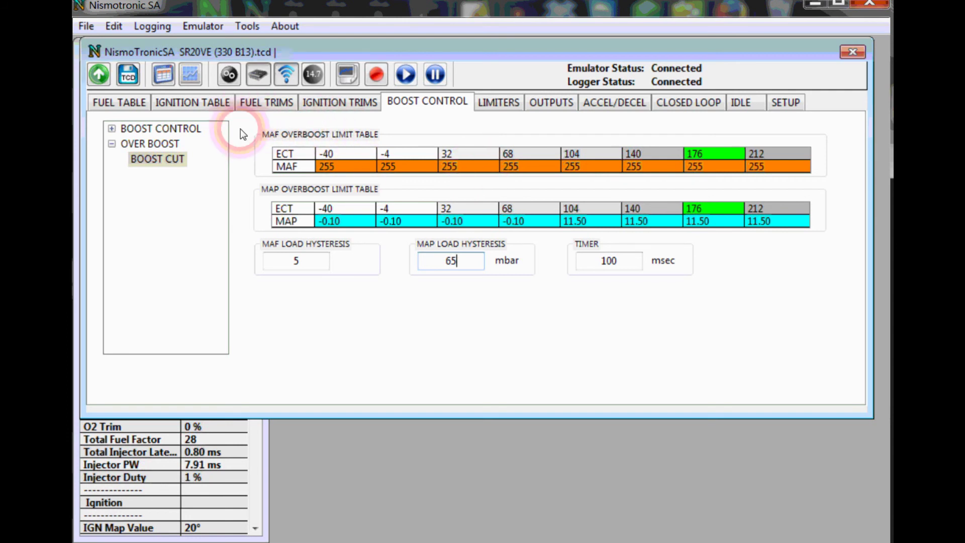
key(Tab)
key(Tab)
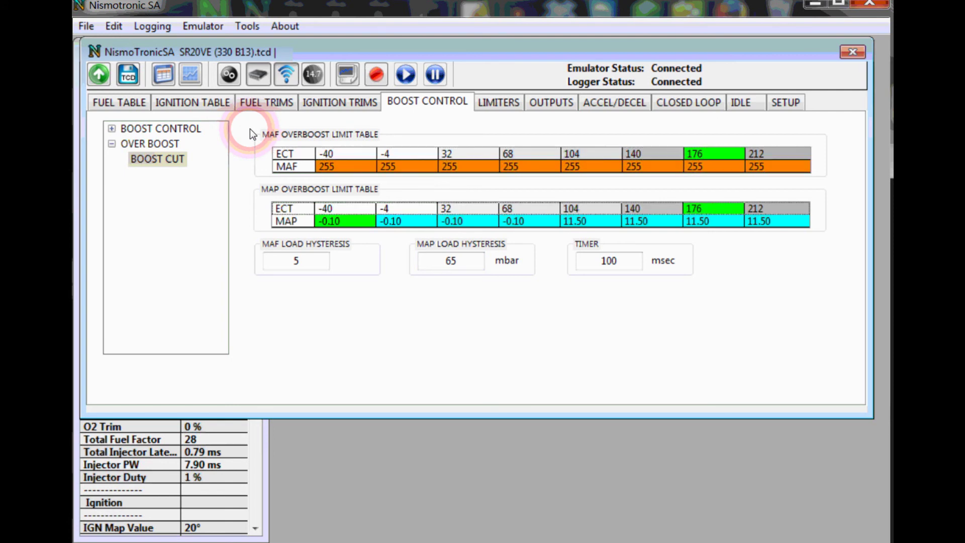
key(Return)
key(Tab)
text(200)
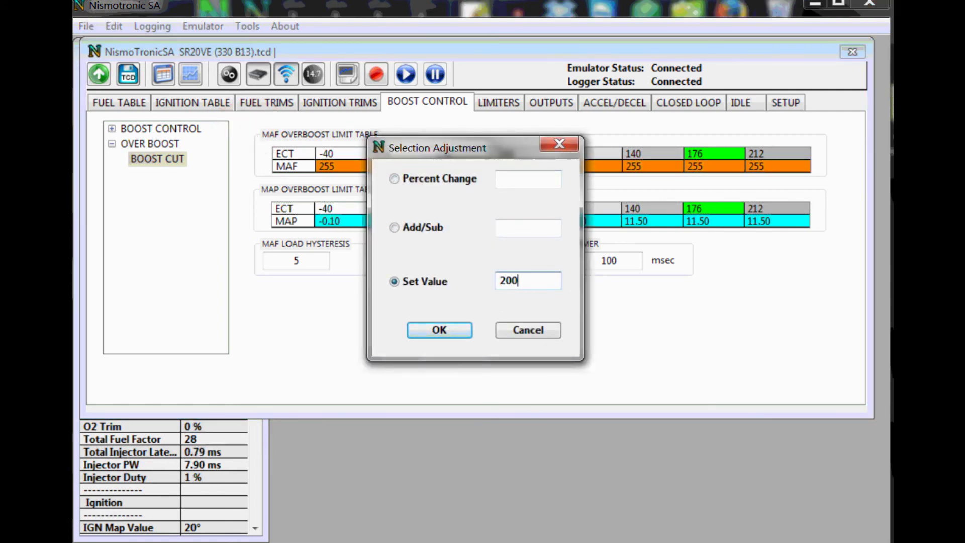
key(Return)
click(392, 165)
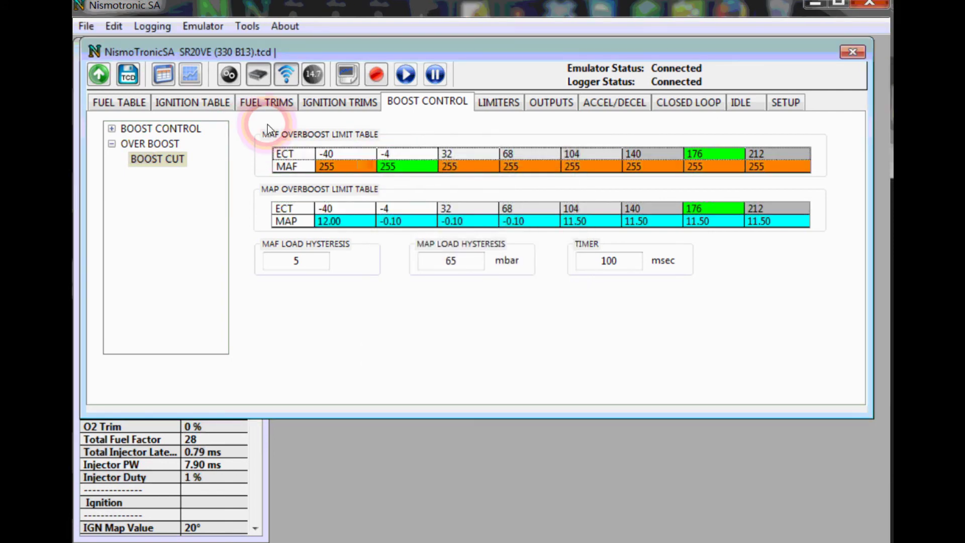
key(Return)
key(Escape)
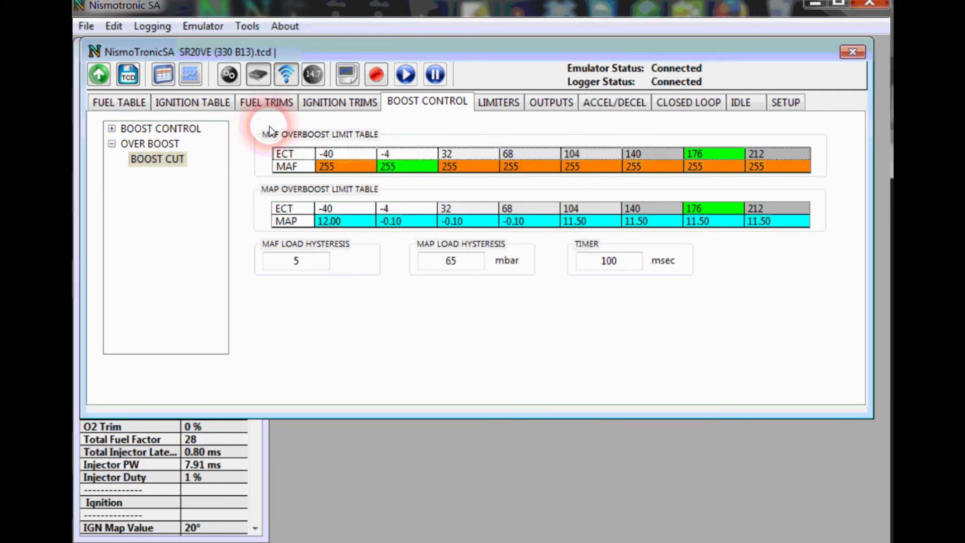
Set all MAF values in the MAF overboost limit table to 200.
click(437, 157)
key(ctrl+a)
key(Return)
key(Tab)
key(Tab)
text(20)
key(Return)
key(Tab)
click(291, 167)
click(303, 209)
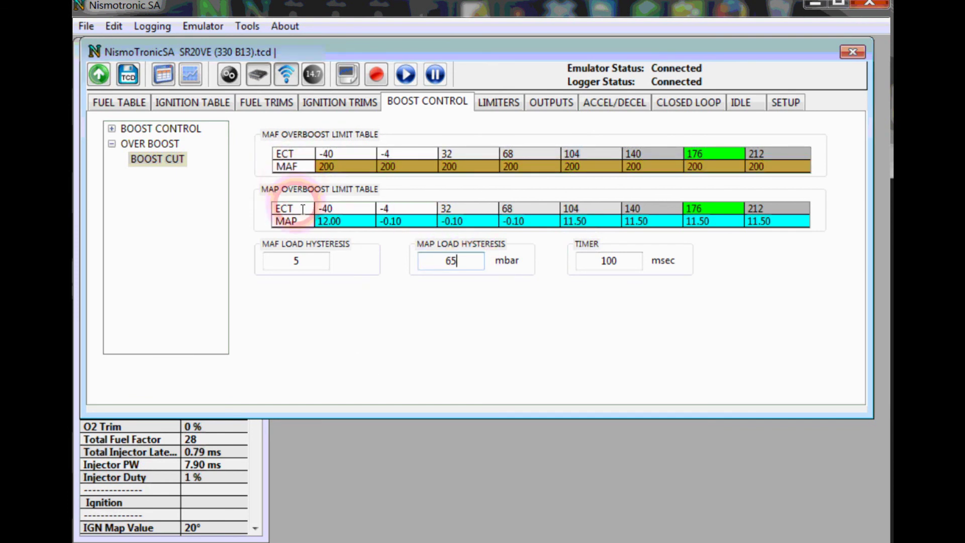
Check the live sensor readings on the Data Screen and return to the Set 1 Primary Fuel table.
click(292, 145)
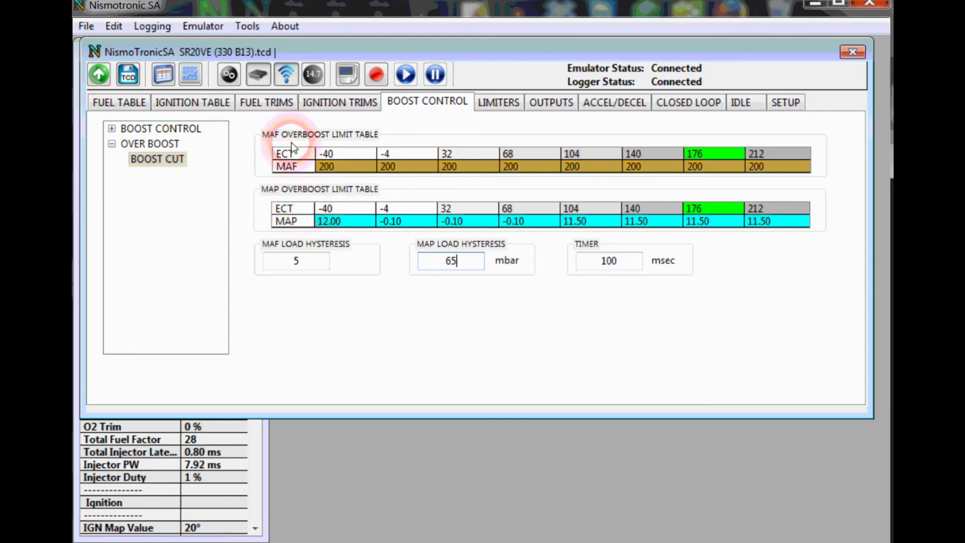
click(185, 301)
click(231, 423)
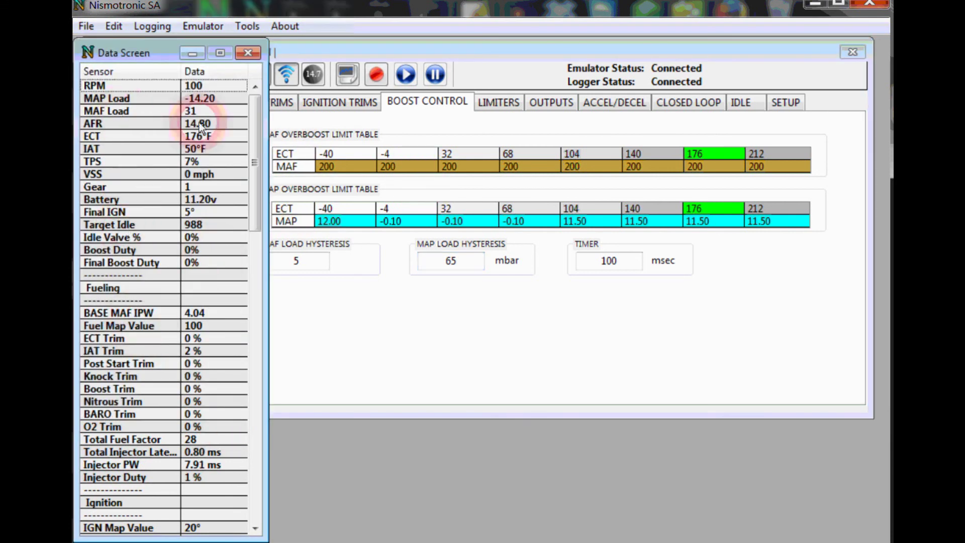
click(118, 85)
click(398, 165)
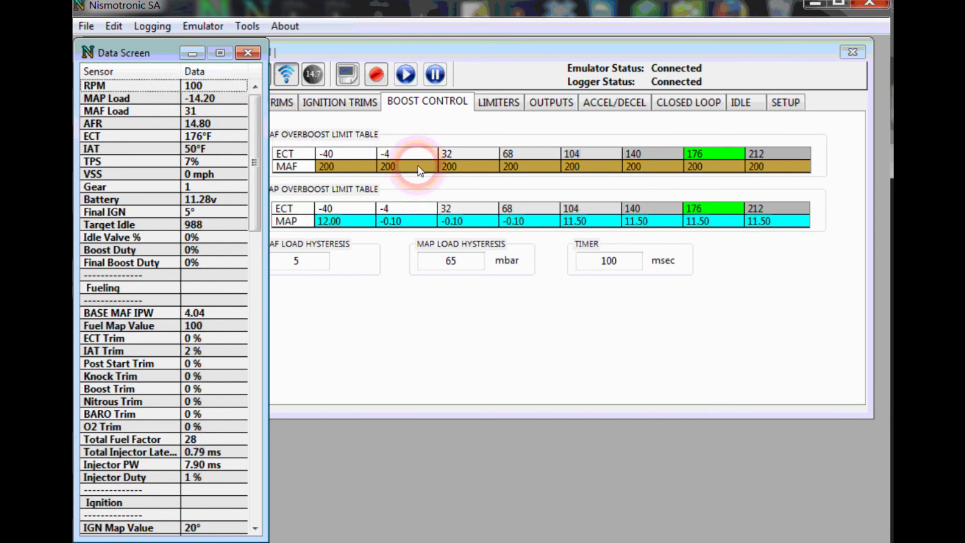
click(404, 165)
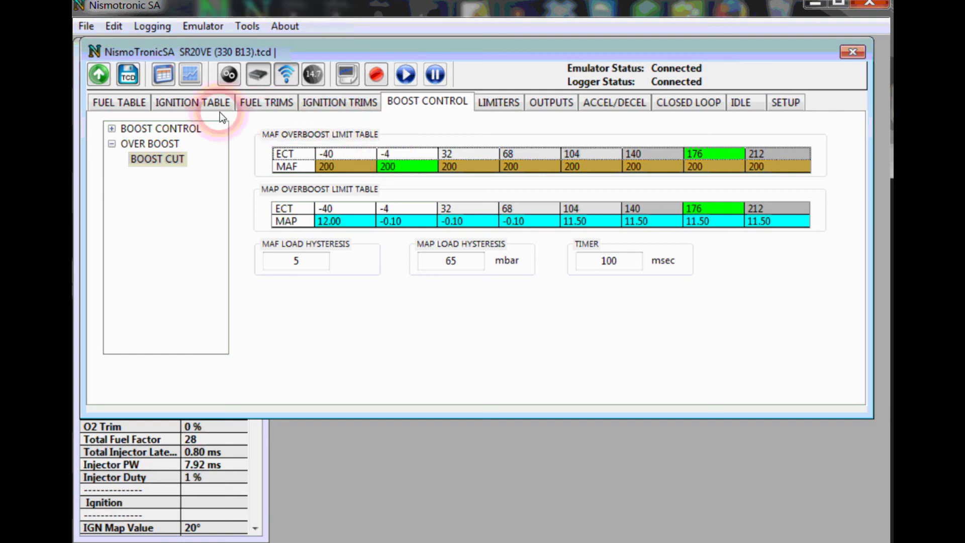
click(129, 104)
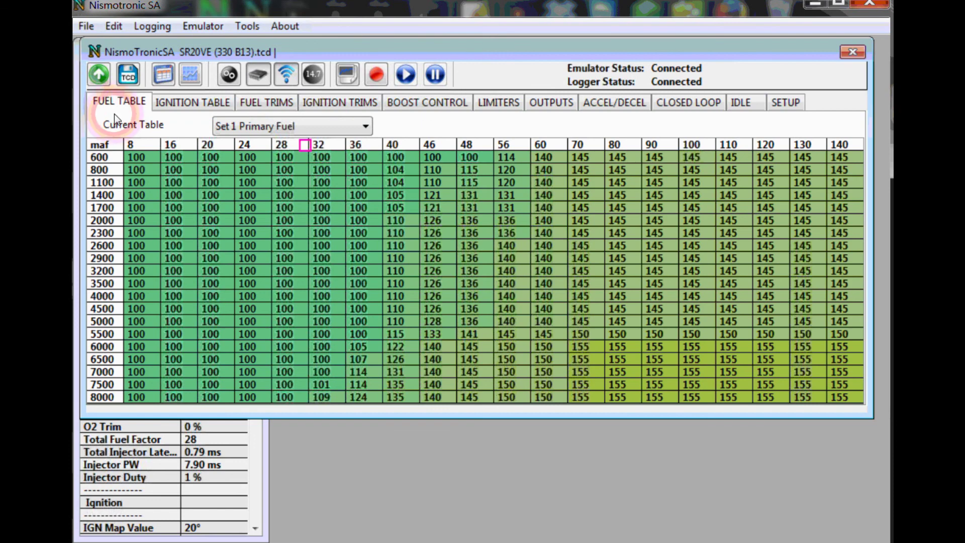